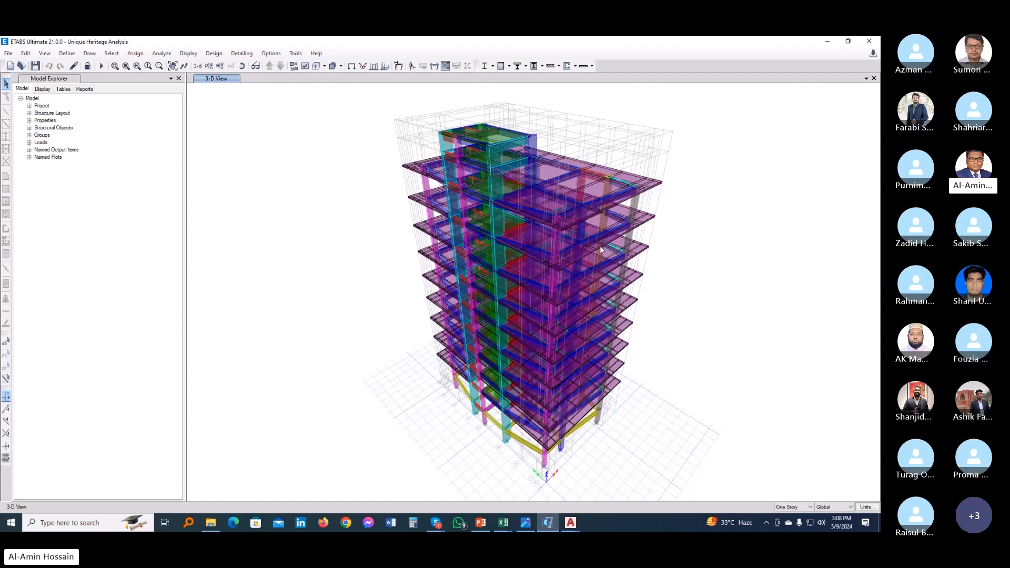
Unlock the building model and accept deleting its existing analysis results
shift+middle_drag(692, 361, 701, 324)
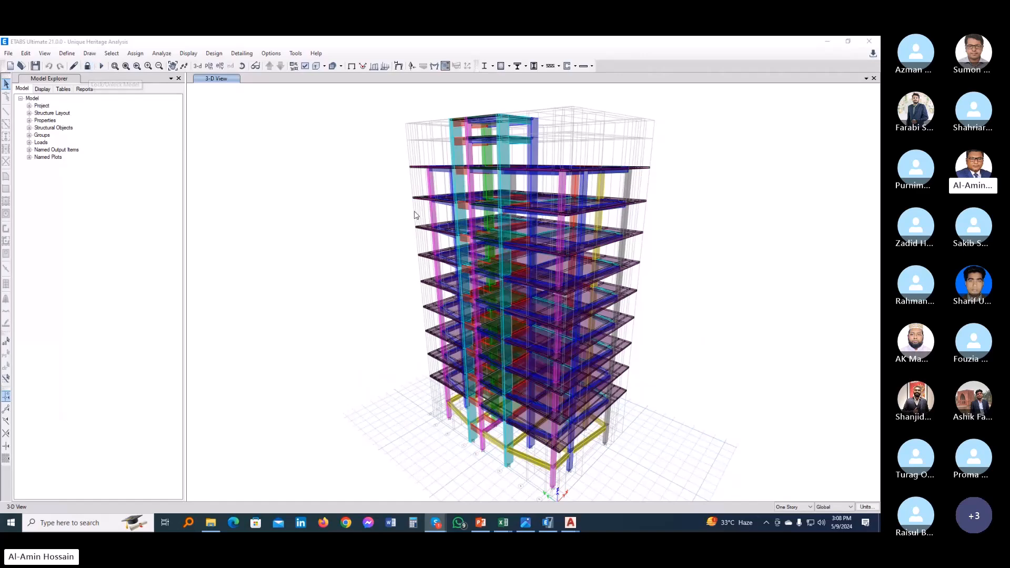
click(91, 68)
click(88, 66)
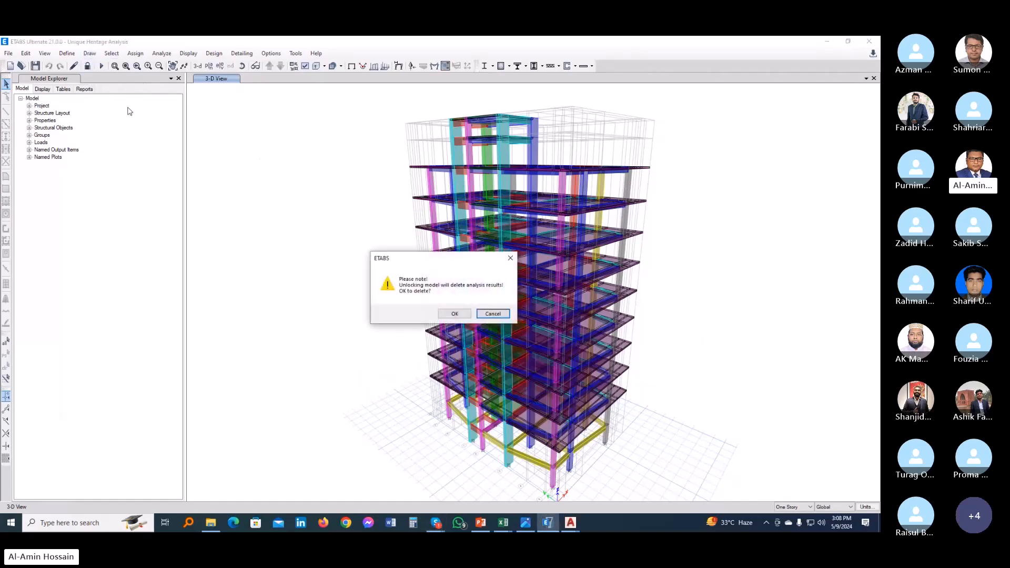
click(454, 314)
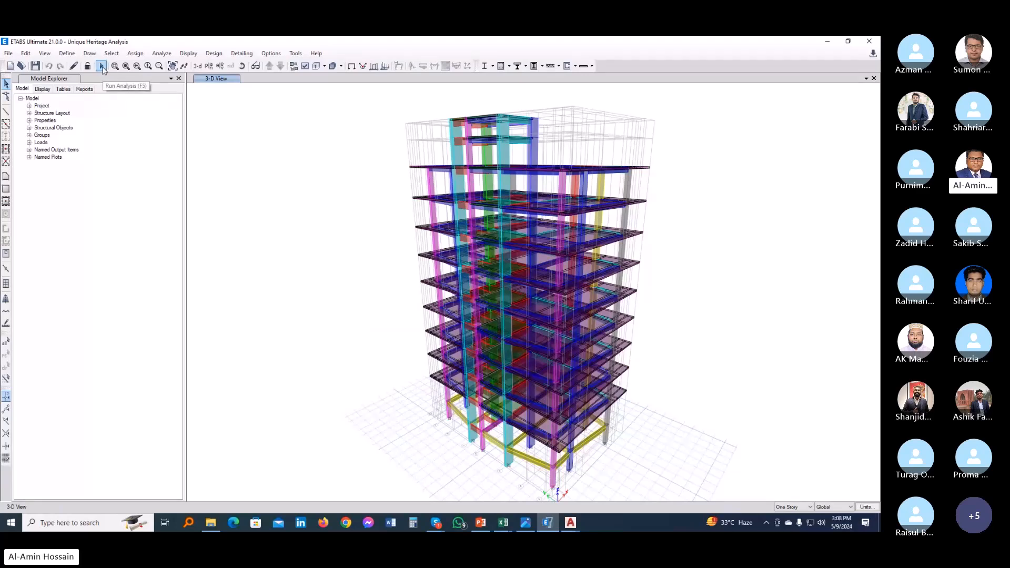
Run the analysis on the unlocked model and start the concrete frame design check
click(102, 66)
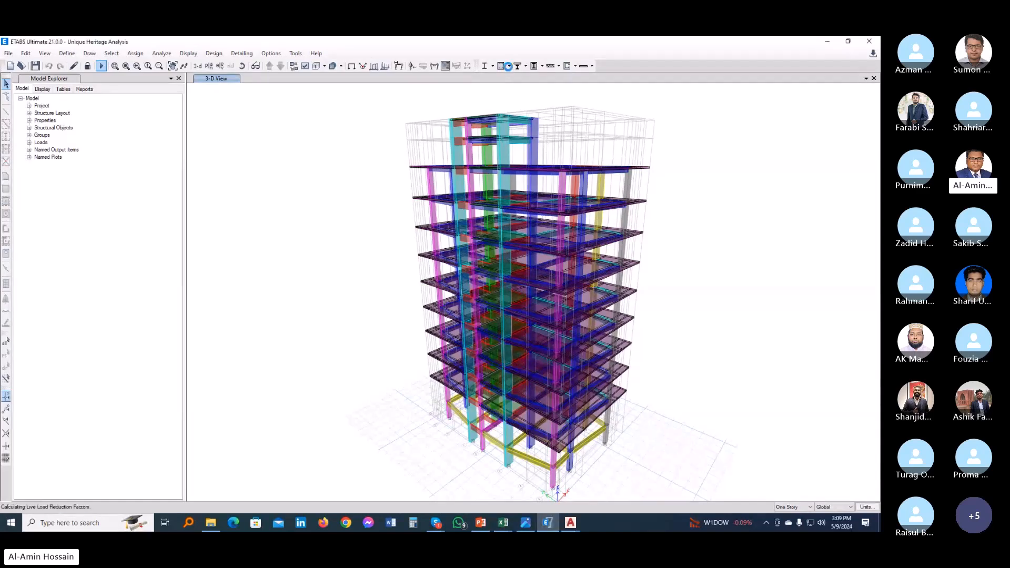
click(509, 66)
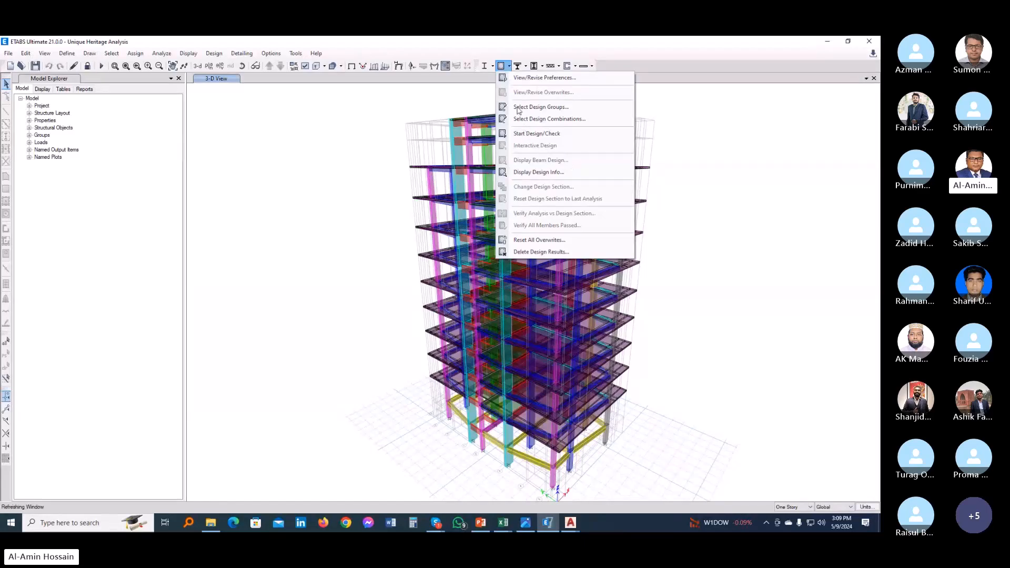
click(547, 136)
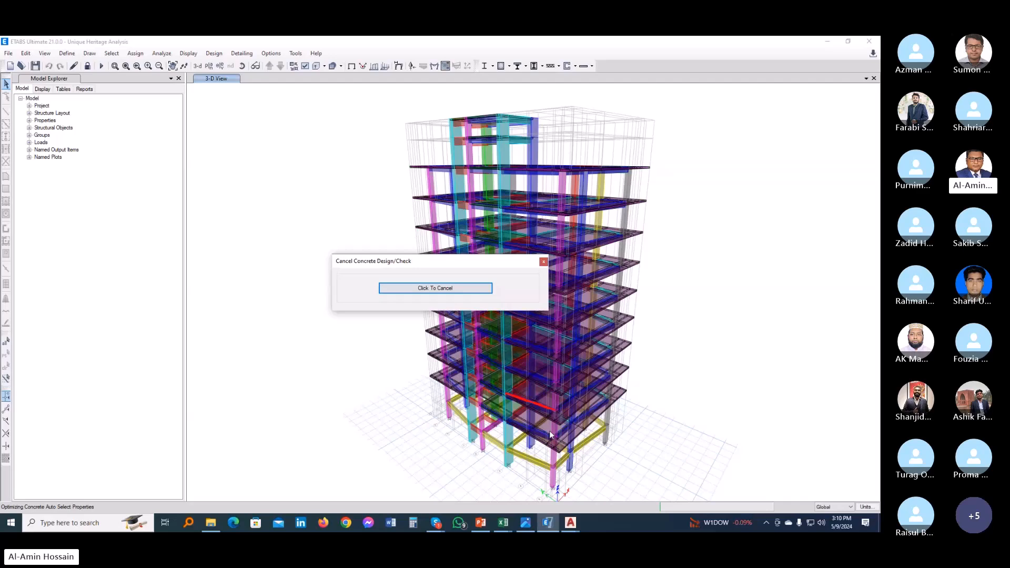
Switch to 00.Layout.dwg in Civil 3D and examine the column layout plan beside the floor plans
click(570, 522)
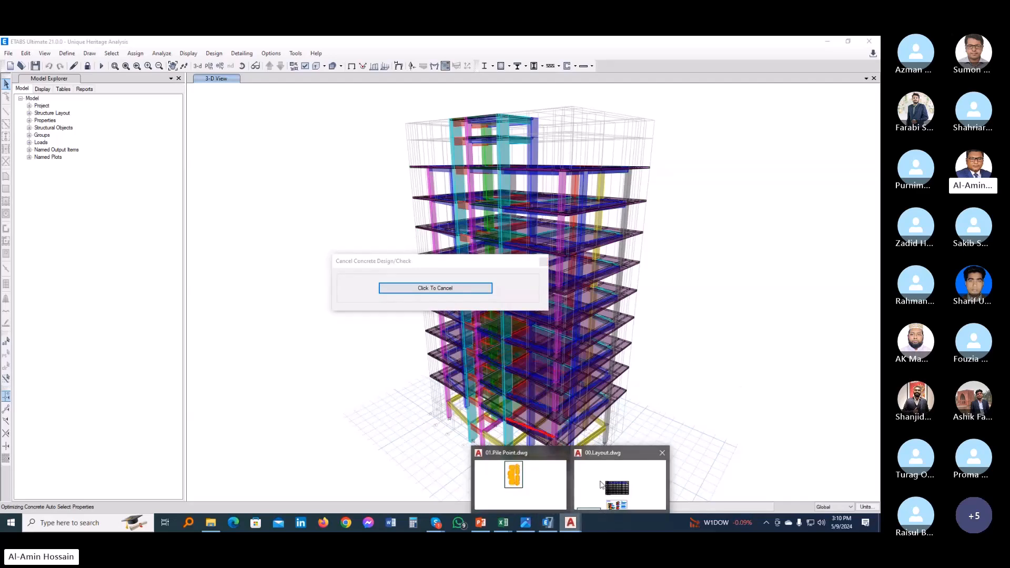
click(603, 478)
scroll(495, 313, down, 3)
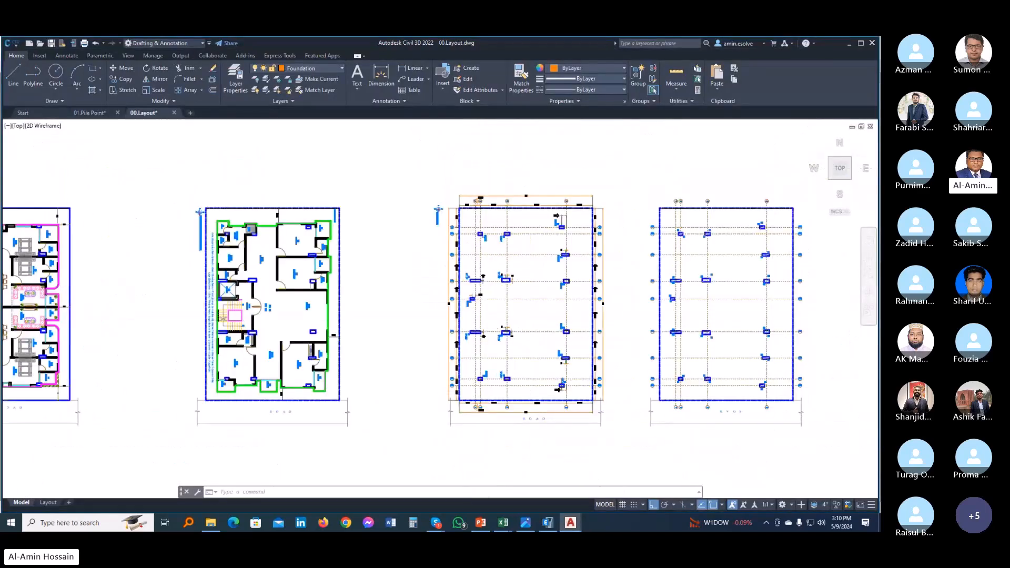
scroll(495, 313, up, 3)
scroll(516, 220, down, 2)
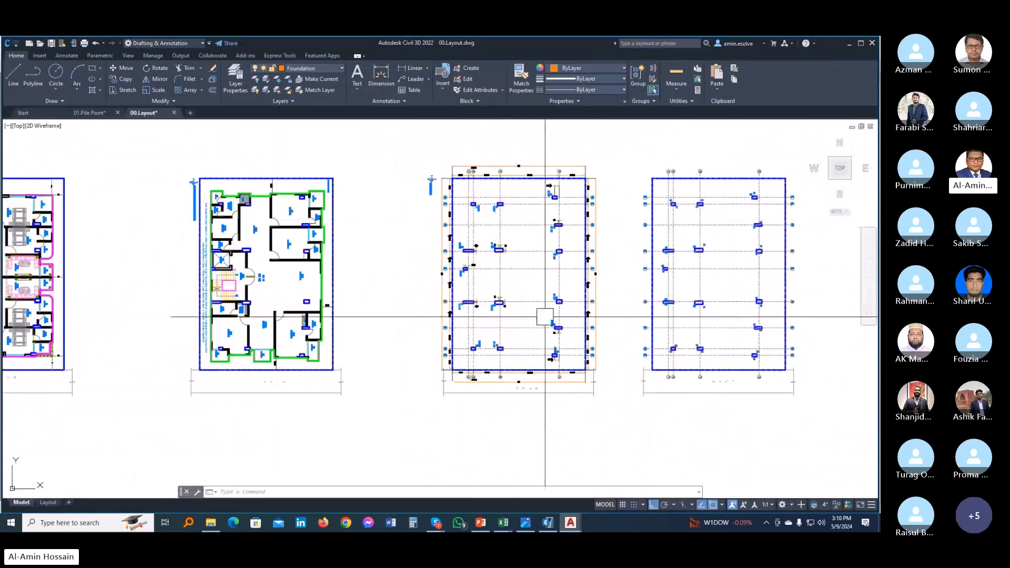
scroll(492, 247, up, 1)
scroll(444, 361, up, 2)
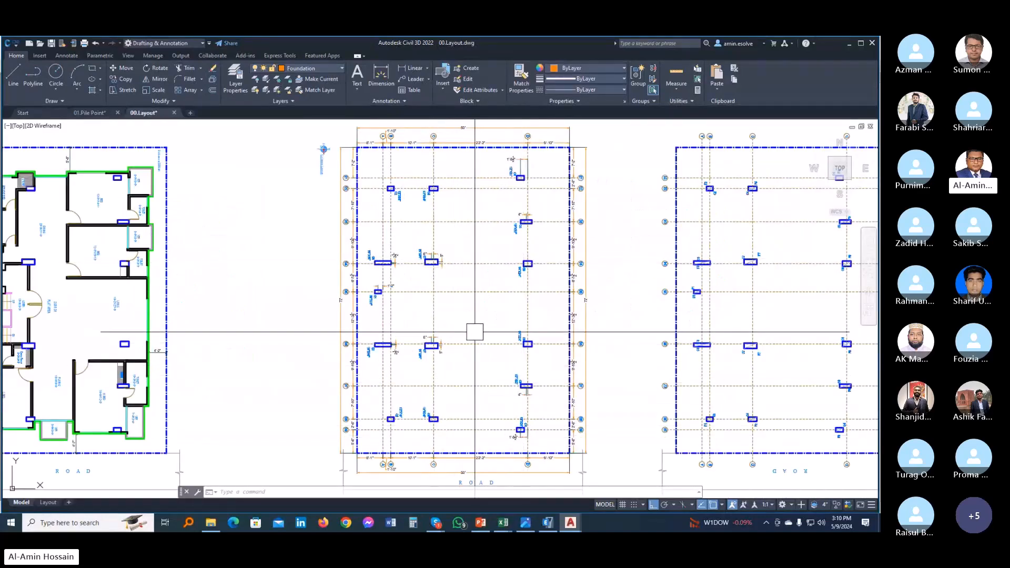
Switch back to ETABS and agree to select the concrete frames flagged by the design check
click(503, 523)
click(547, 523)
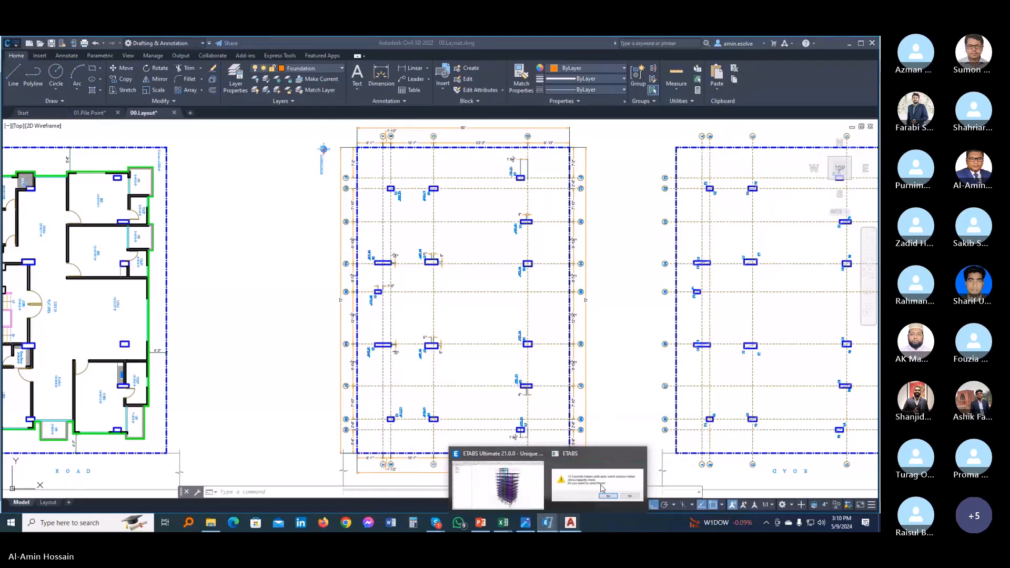
click(599, 485)
click(463, 314)
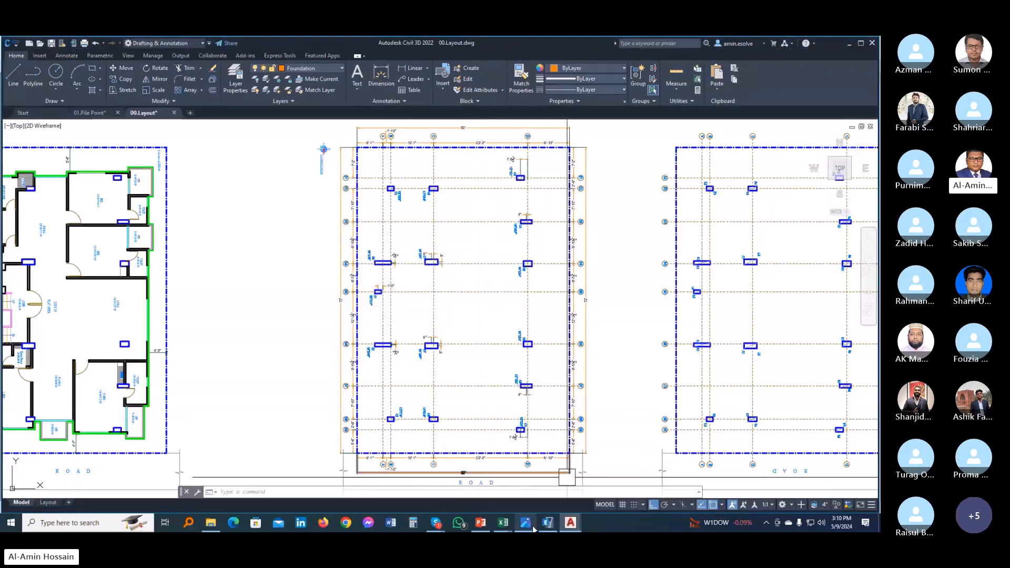
click(547, 523)
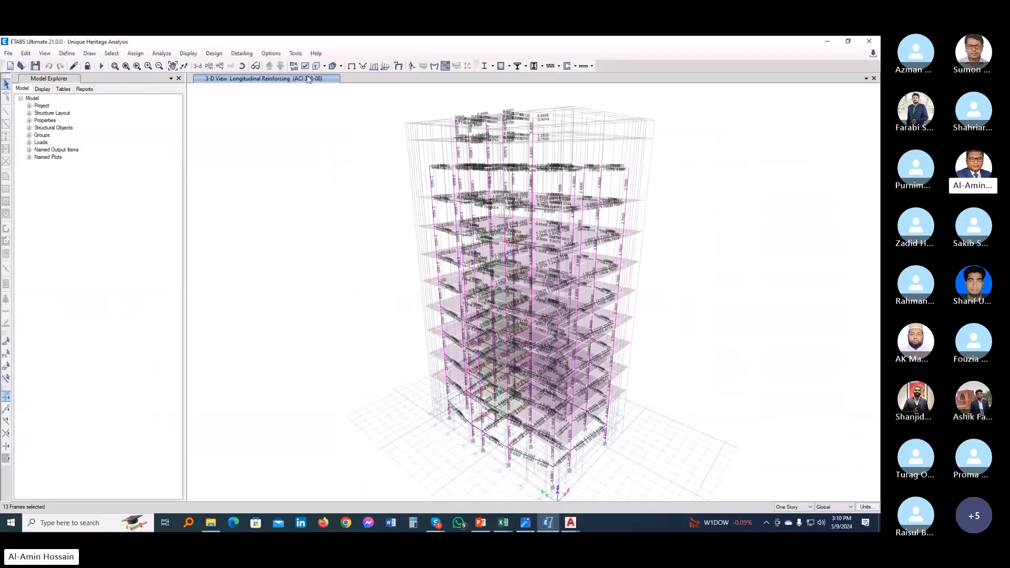
Switch to the Pile _ PileCap Design Steps workbook in Excel and go to the step on checking whether a pile foundation is required
click(549, 523)
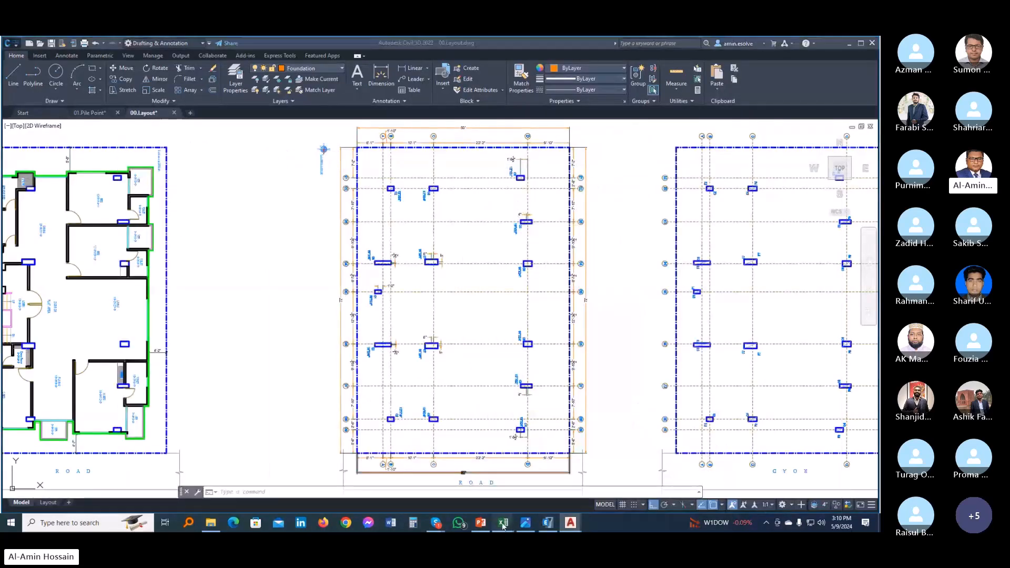
mouse_move(503, 523)
click(440, 492)
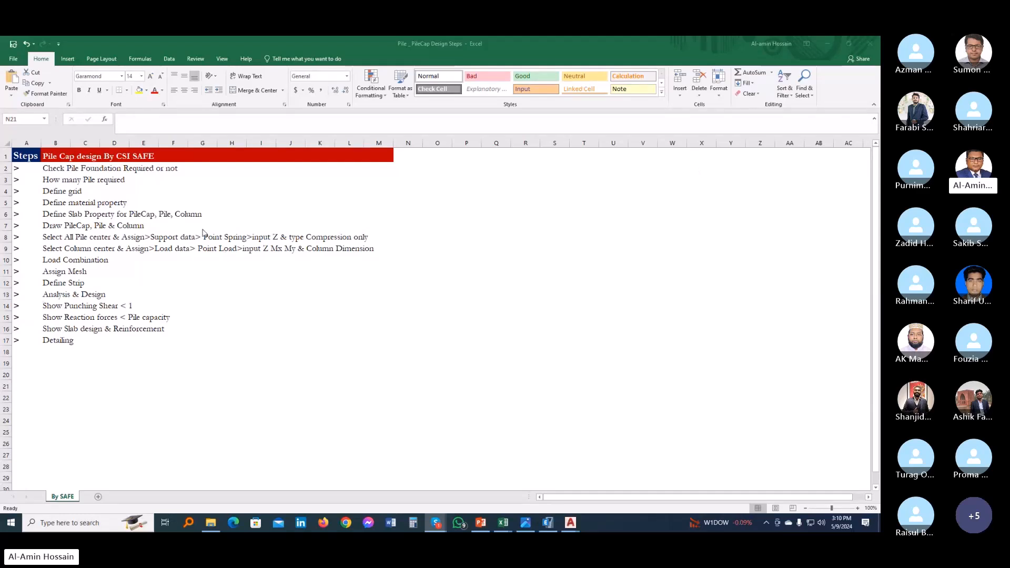
click(21, 169)
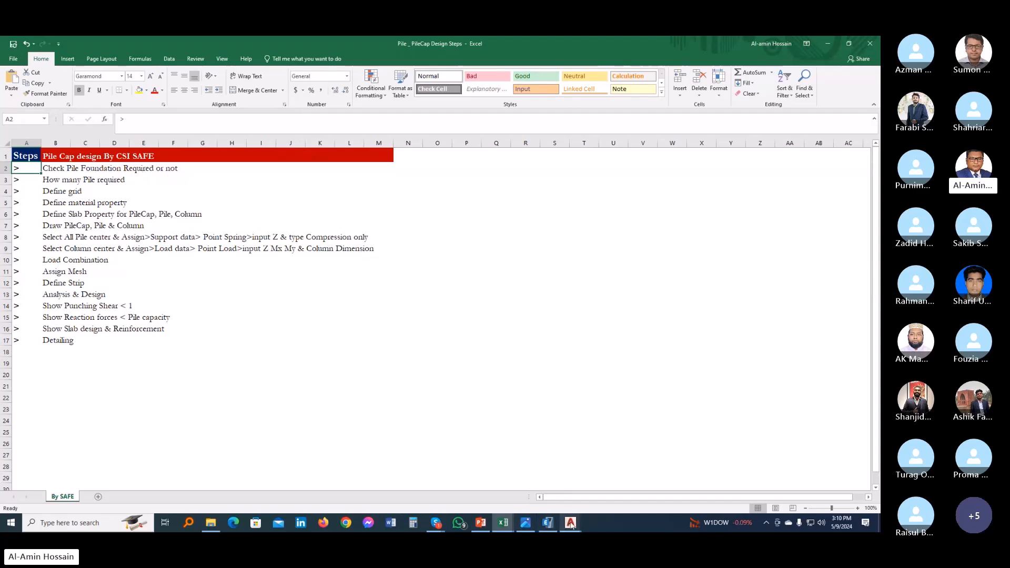
Review the column layout in 00.Layout.dwg, followed by the 3-D reinforcement view in ETABS
mouse_move(571, 523)
click(623, 495)
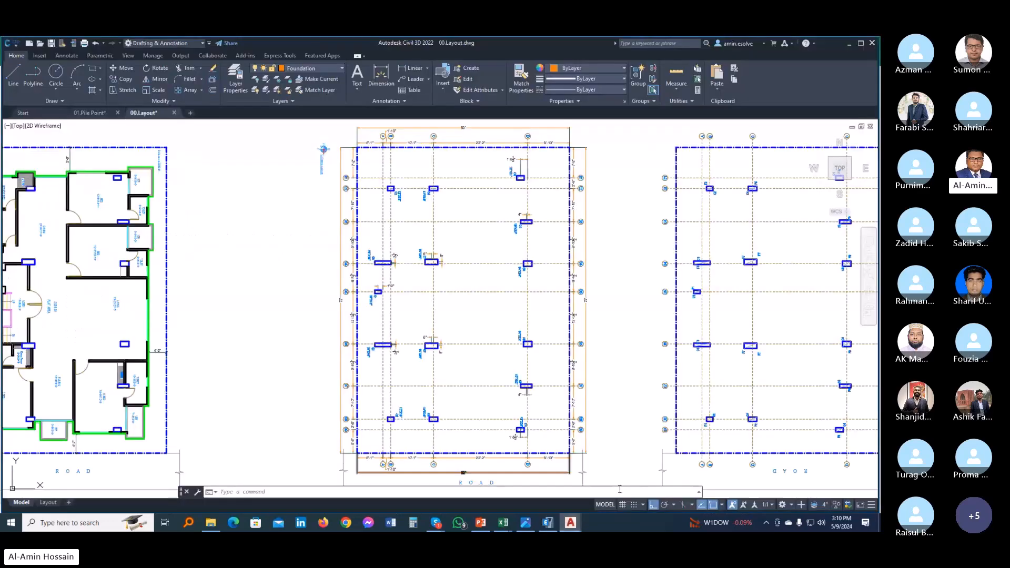
click(554, 529)
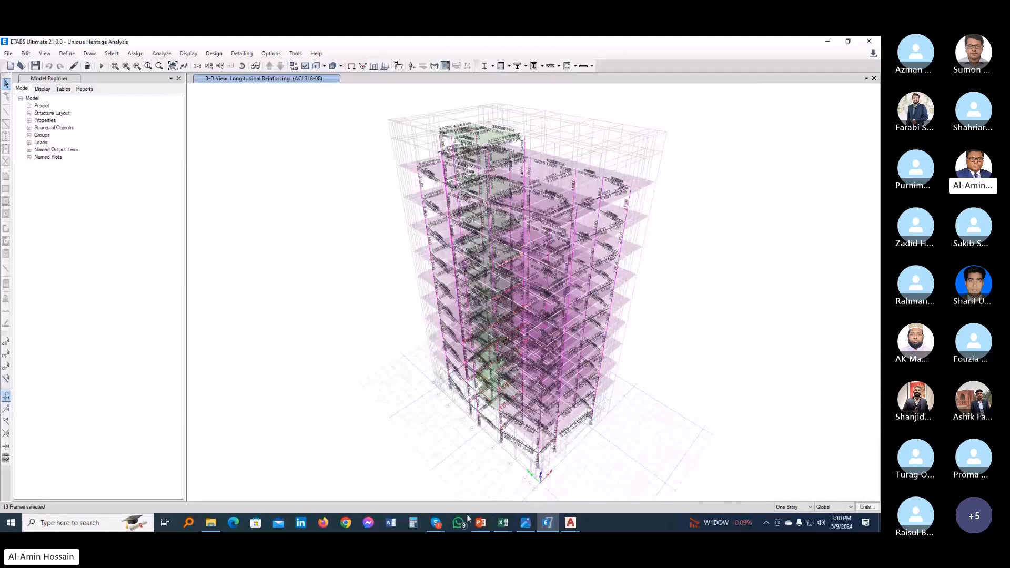
In Excel's Pile Foundation Design workbook, set the bearing capacity to 4 ksf after consulting the allowable bearing capacity slide in PowerPoint
click(500, 521)
click(487, 491)
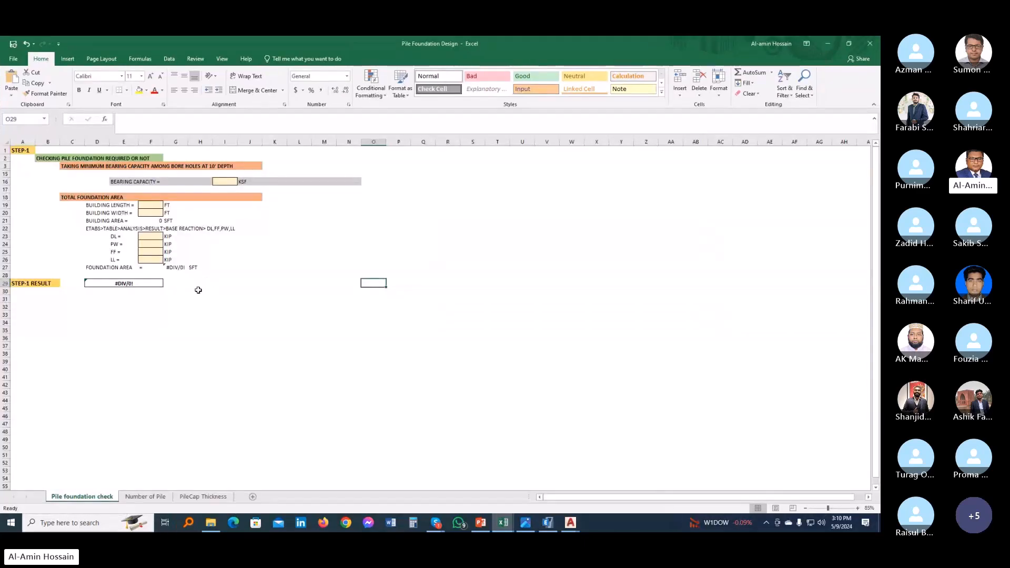
click(269, 237)
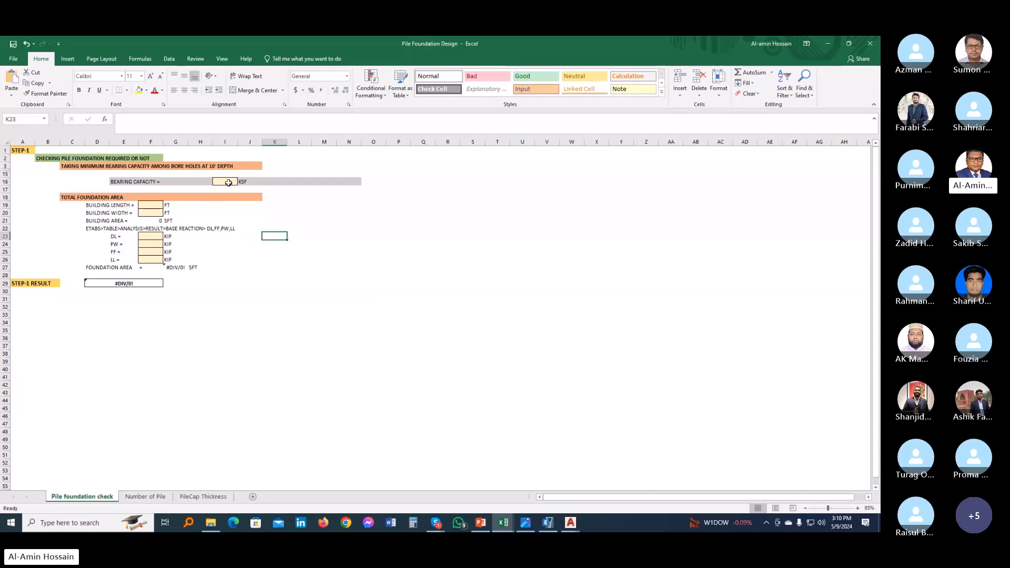
click(228, 182)
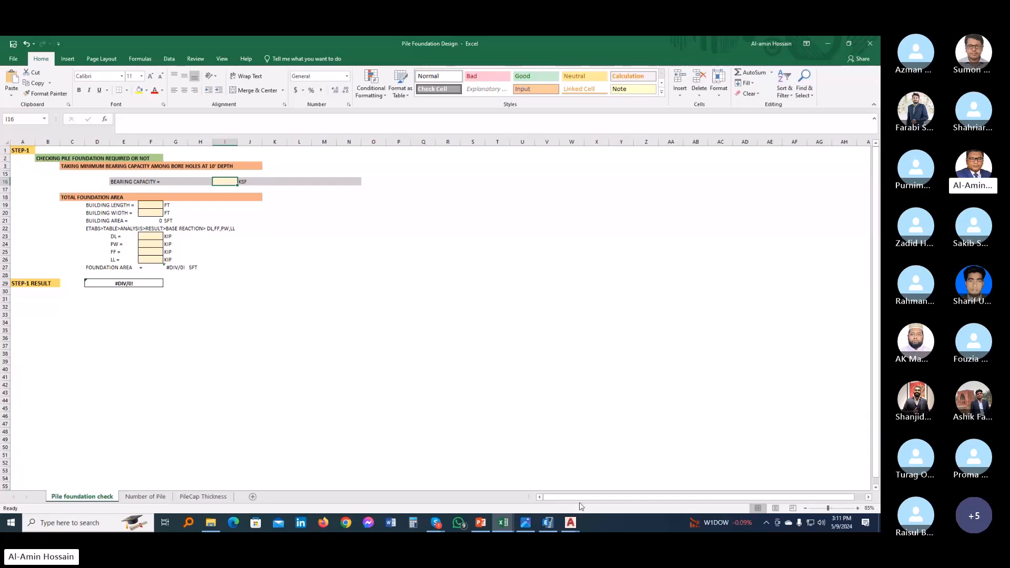
click(486, 525)
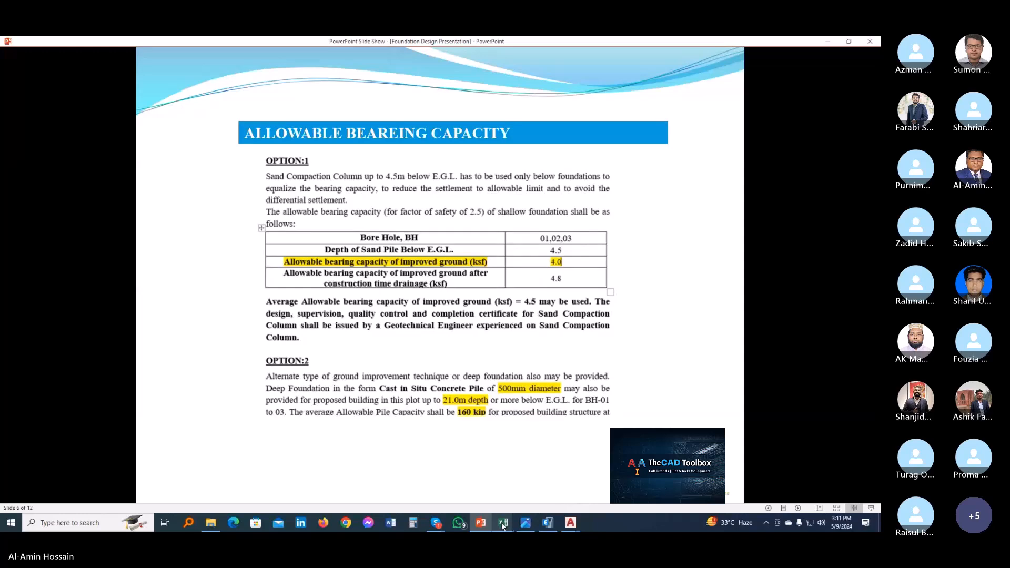
mouse_move(503, 526)
click(483, 485)
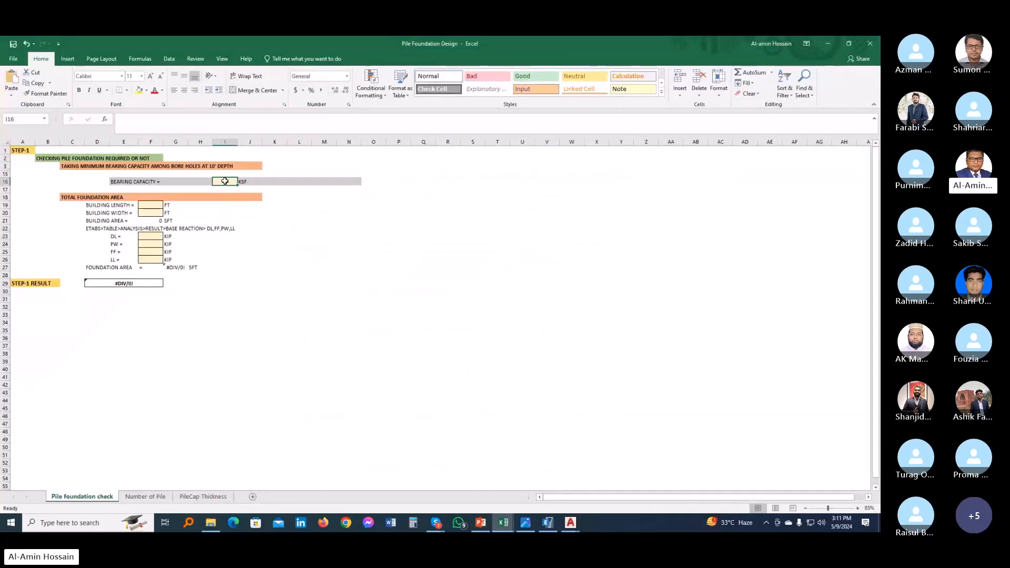
text(4)
key(Return)
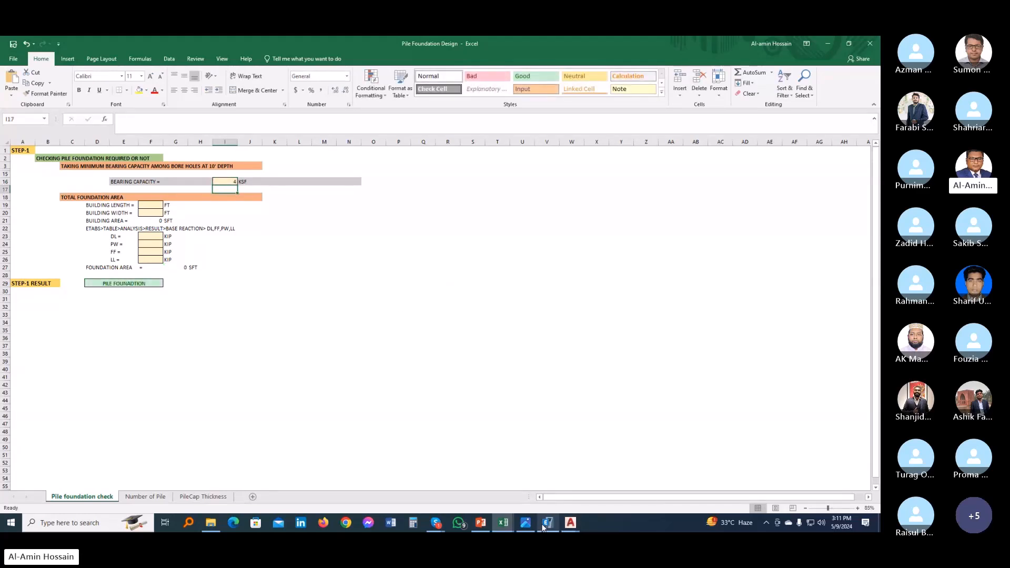
Switch to 00.Layout.dwg in Civil 3D and examine the column layout for the overall length and width dimensions
click(571, 523)
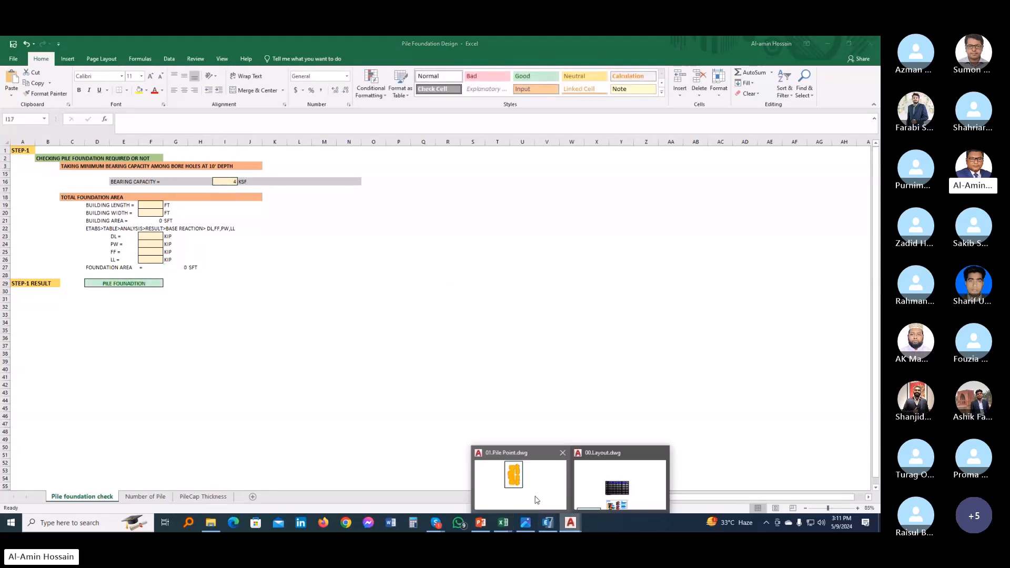
click(618, 495)
middle_drag(451, 298, 428, 308)
scroll(440, 144, up, 4)
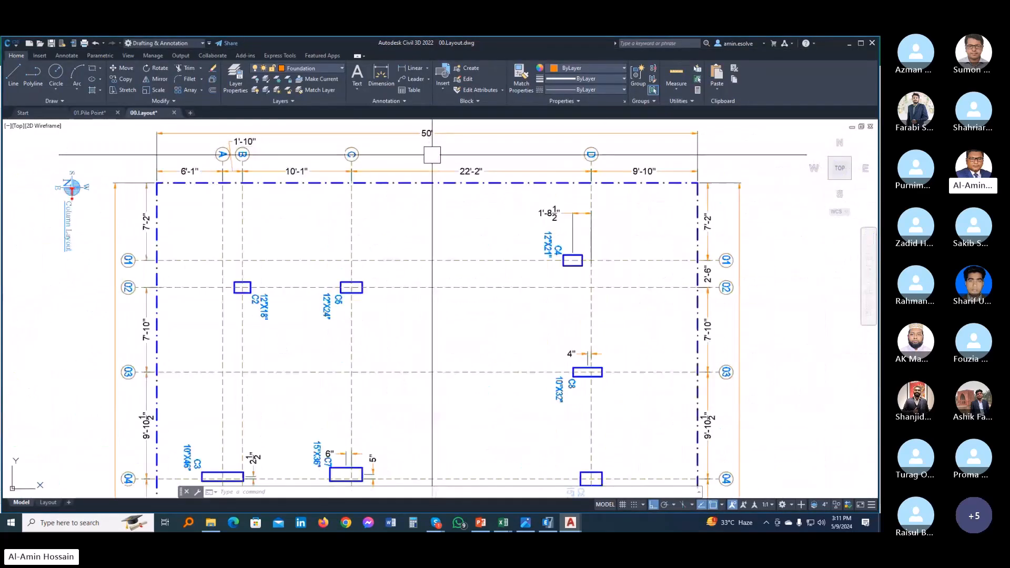
middle_drag(432, 155, 430, 165)
scroll(334, 199, down, 5)
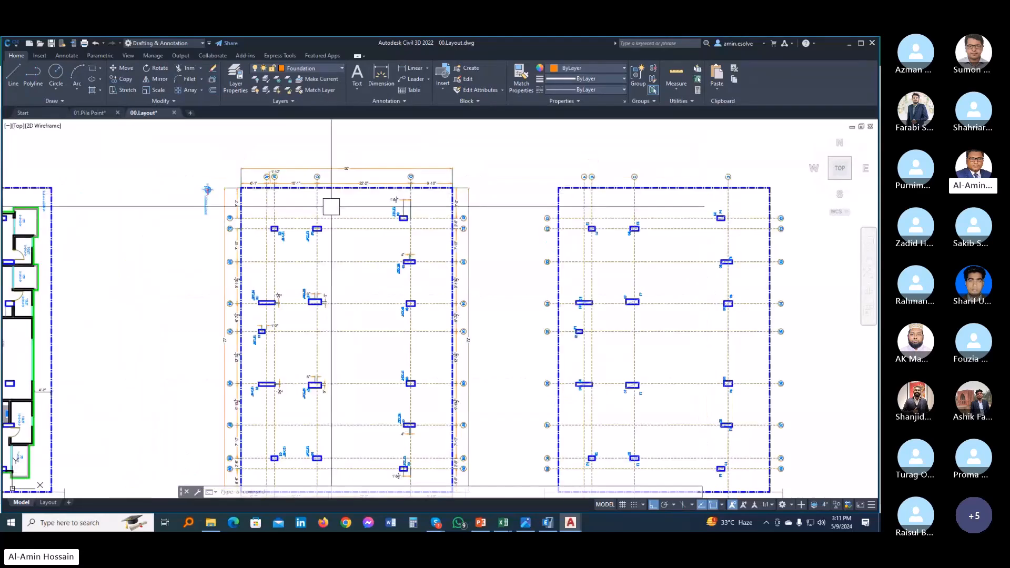
scroll(407, 245, down, 2)
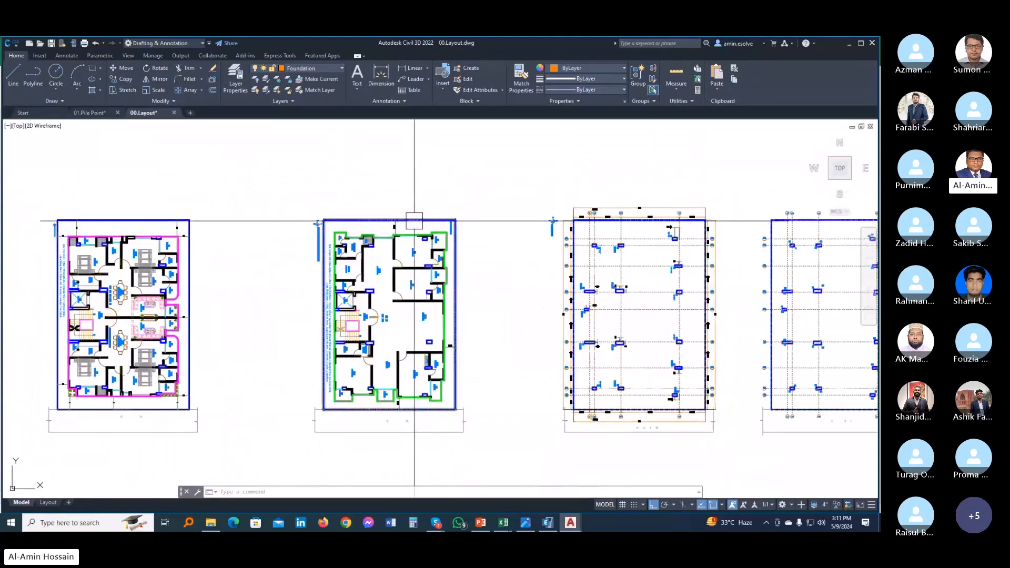
click(437, 216)
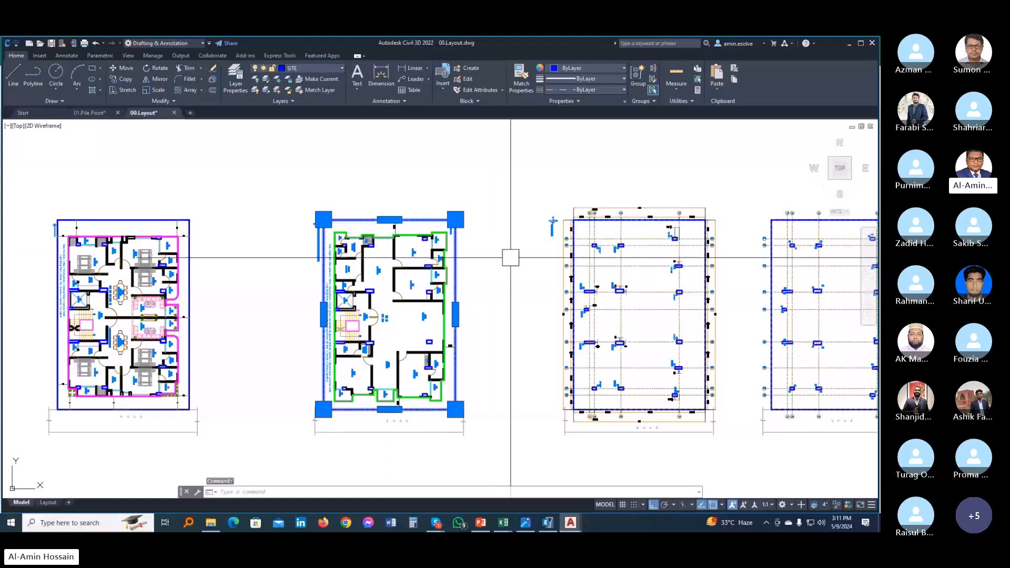
key(Escape)
scroll(564, 237, up, 4)
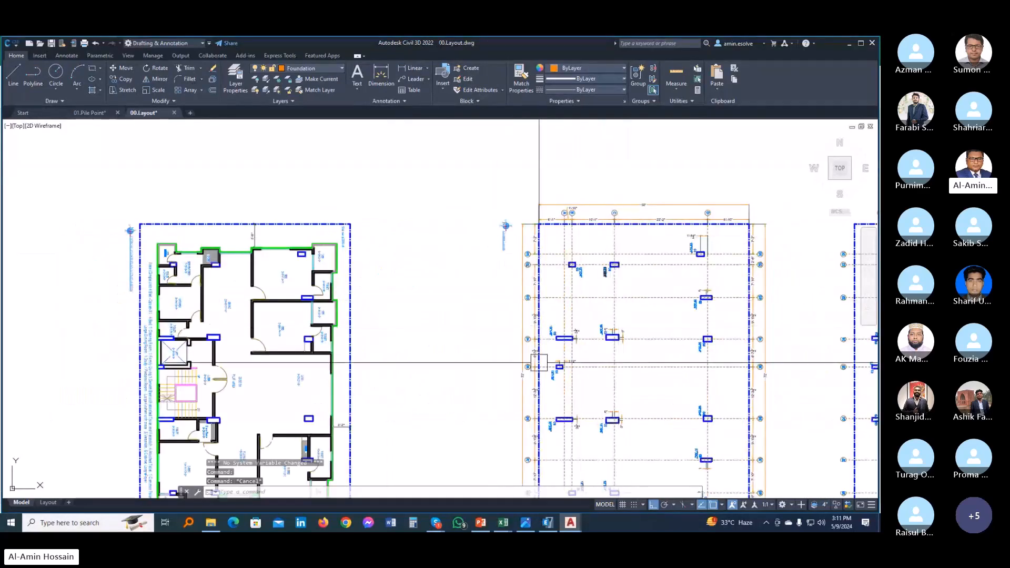
scroll(592, 376, up, 2)
scroll(521, 372, down, 3)
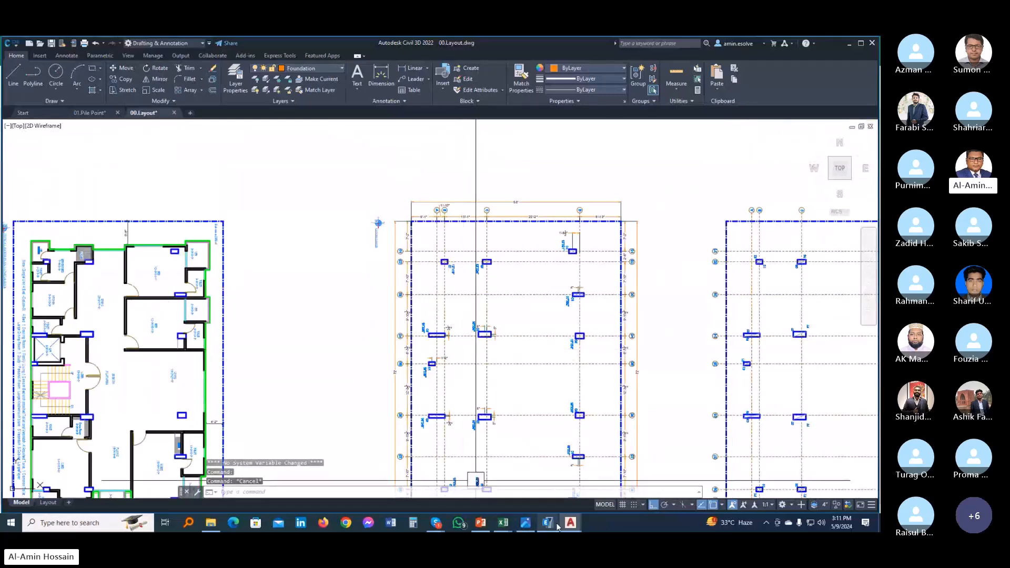
Return to the Pile Foundation Design workbook and set the building length to 72 ft and the building width to 50 ft
mouse_move(503, 523)
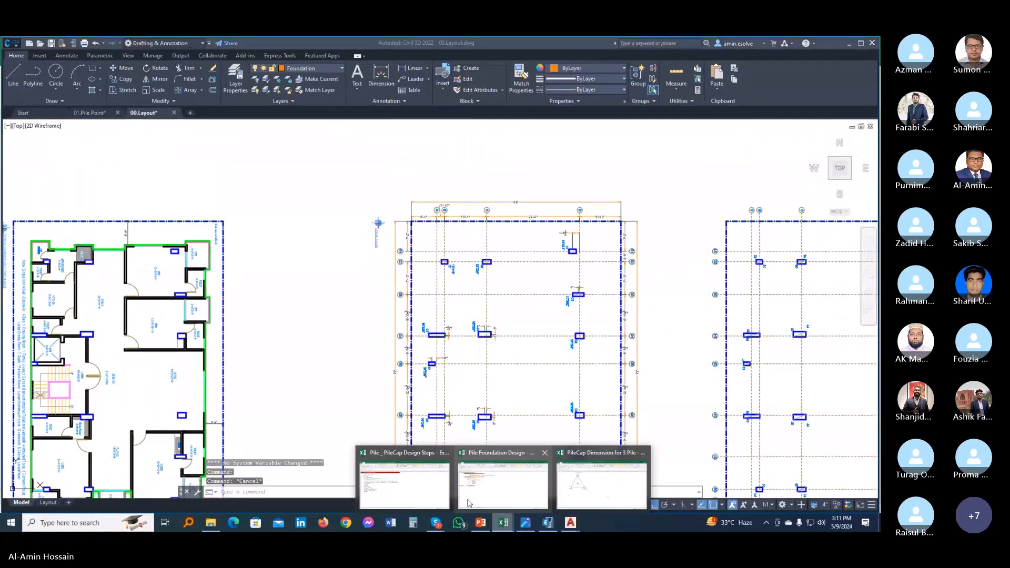
click(498, 492)
click(150, 205)
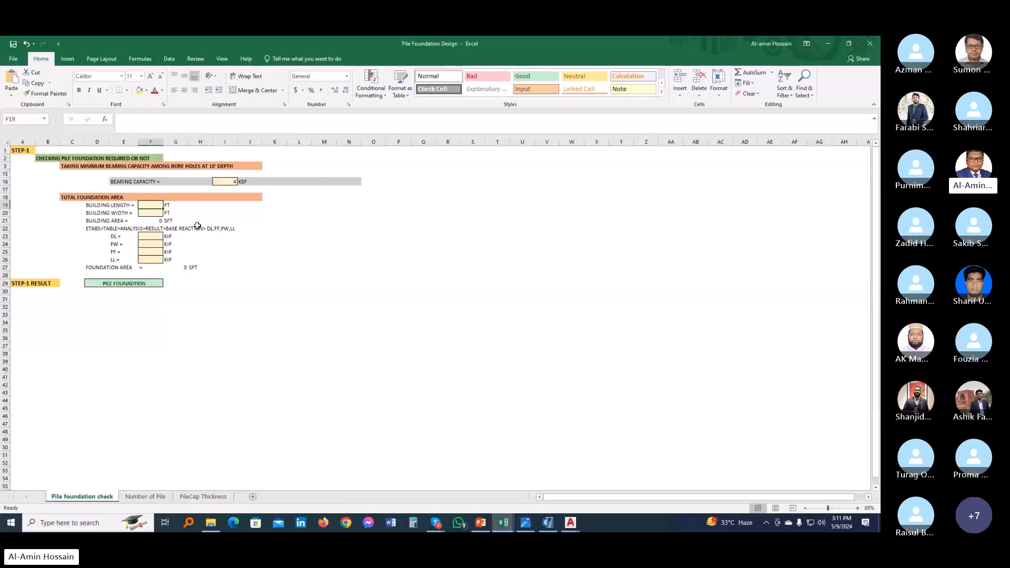
text(72)
key(Return)
text(50)
key(Return)
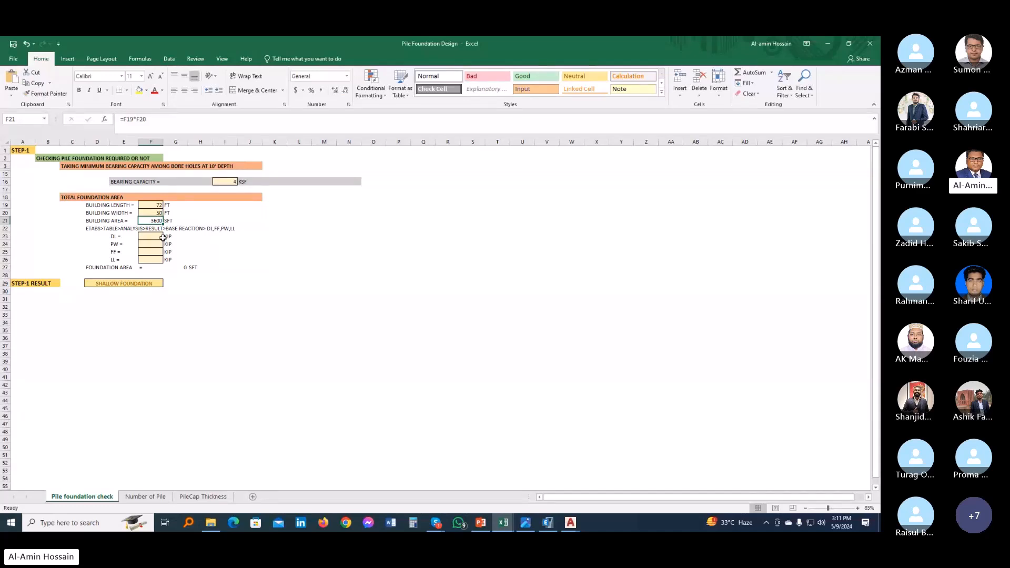
click(274, 236)
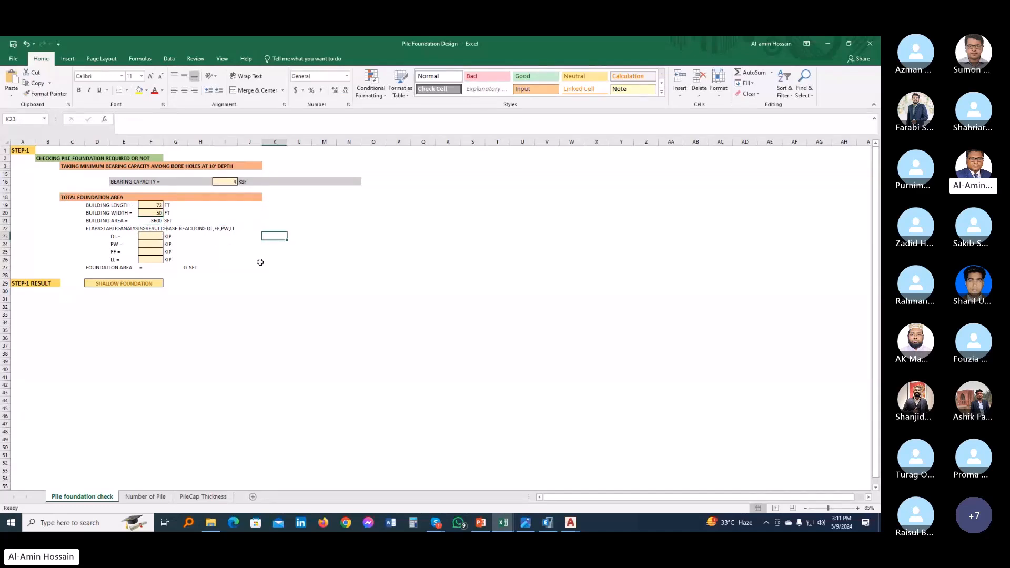
Switch to ETABS, display the Base Reactions table from the Structure Output results, and review the load cases and combinations it lists
click(152, 237)
click(558, 528)
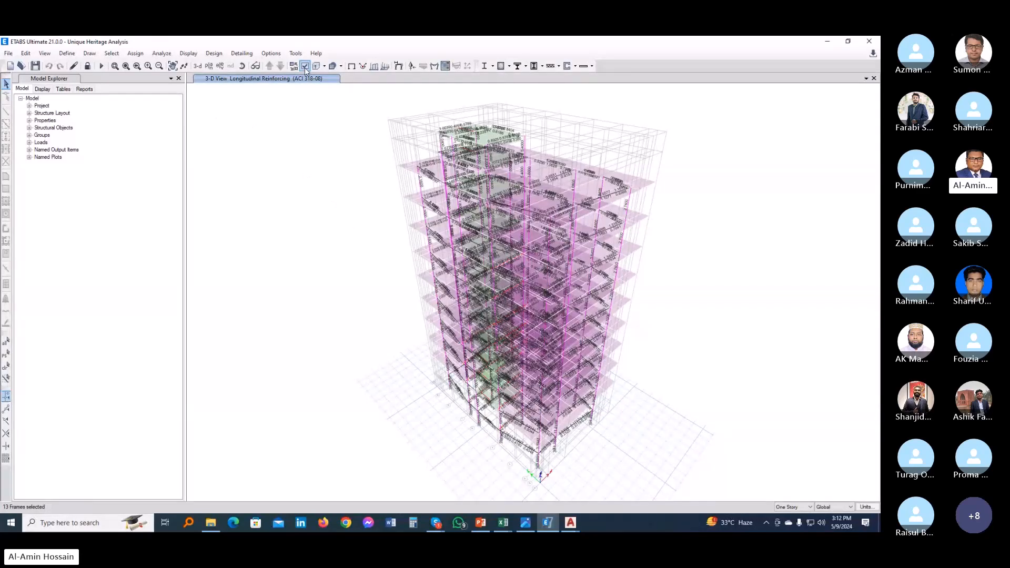
click(198, 54)
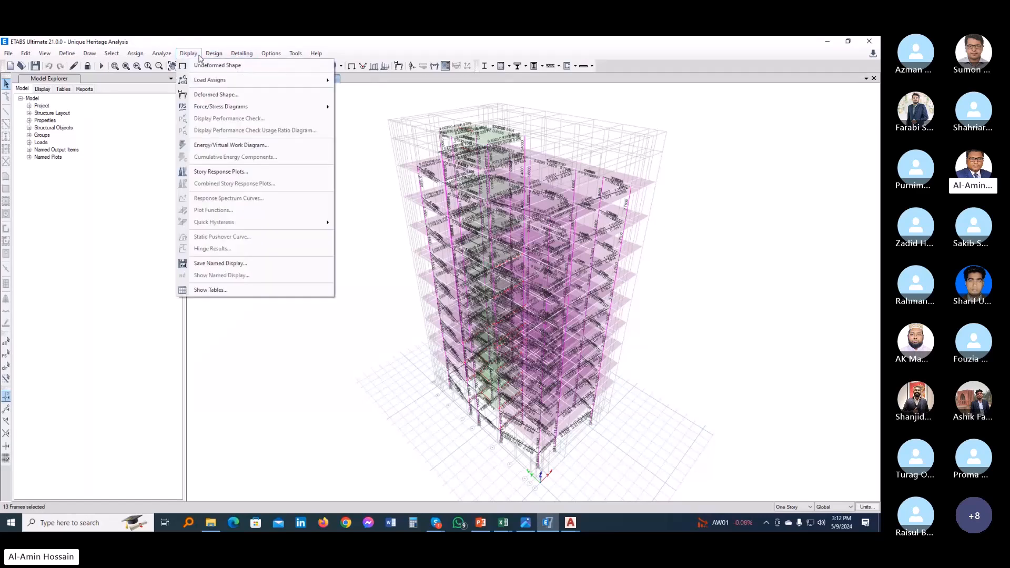
click(206, 291)
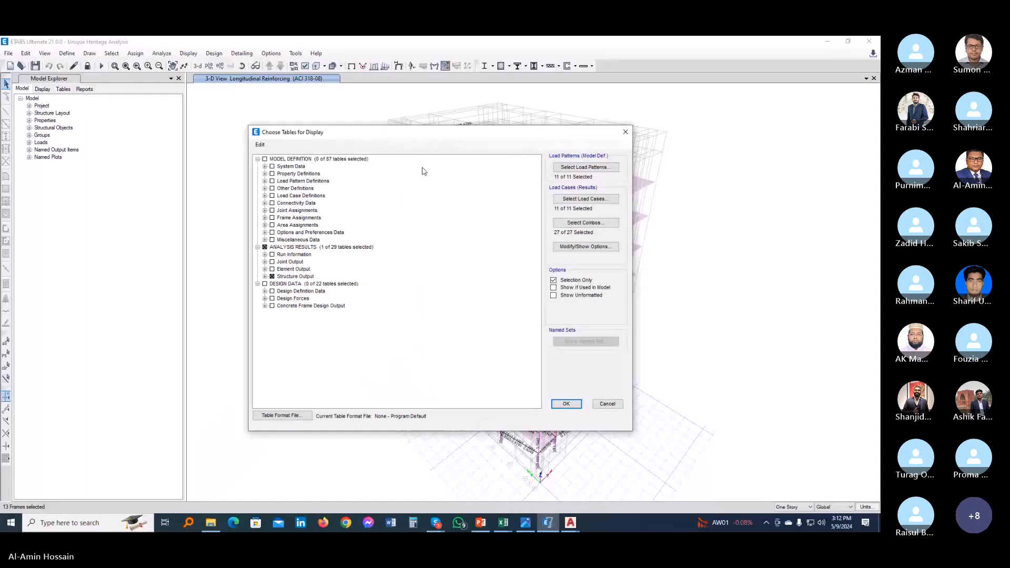
drag(424, 132, 225, 109)
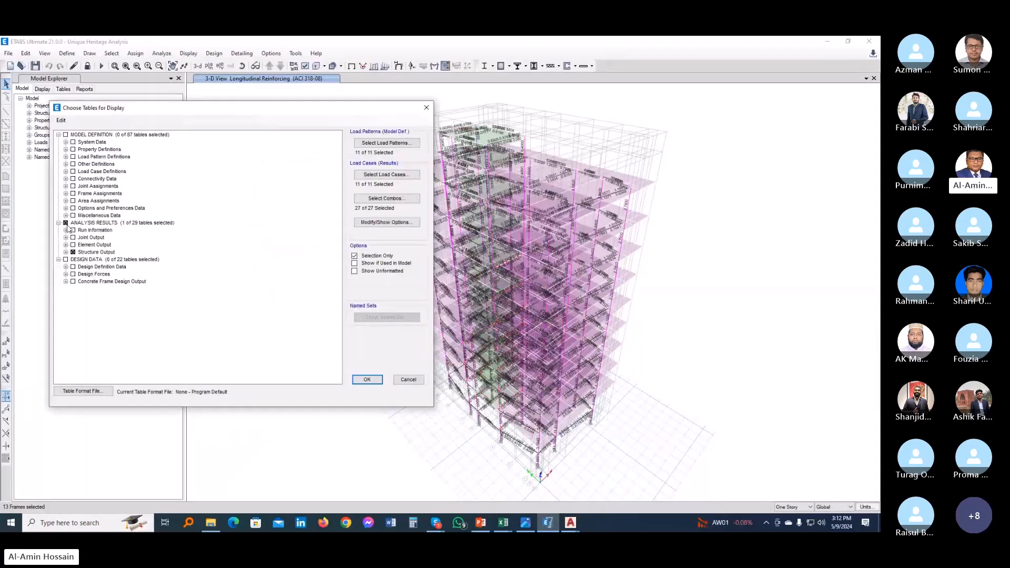
click(66, 252)
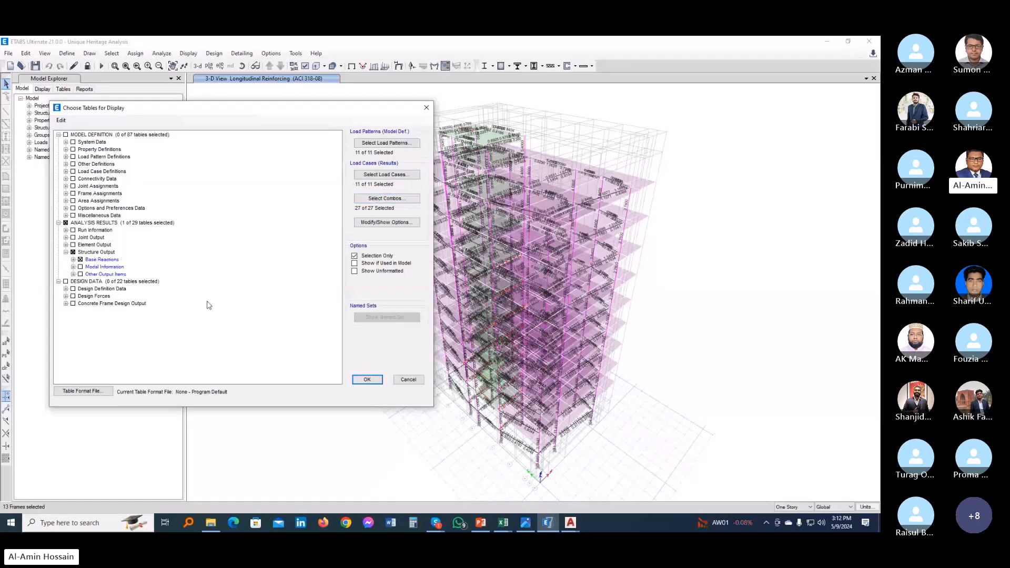
click(368, 379)
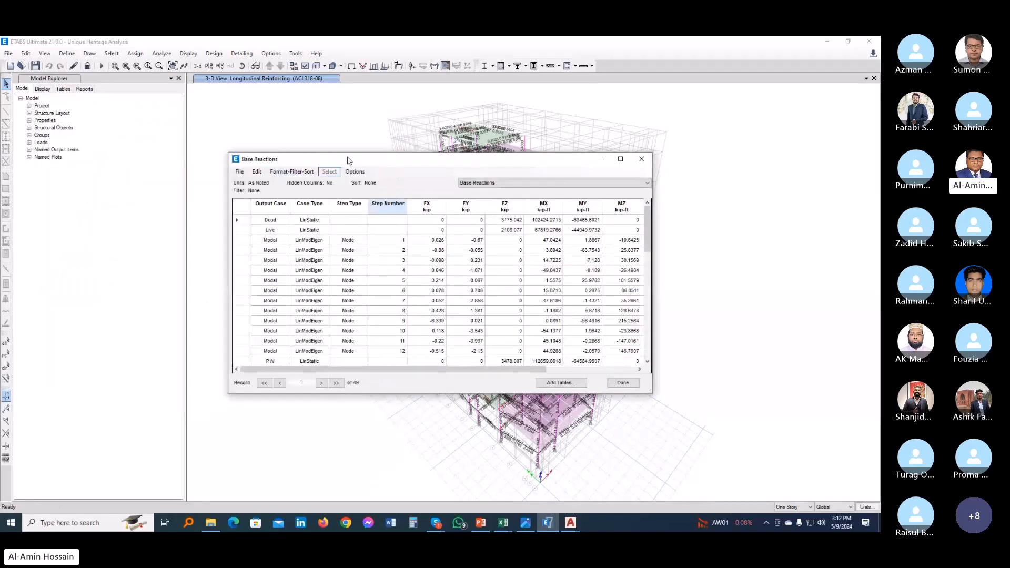
drag(382, 159, 261, 133)
scroll(183, 279, down, 8)
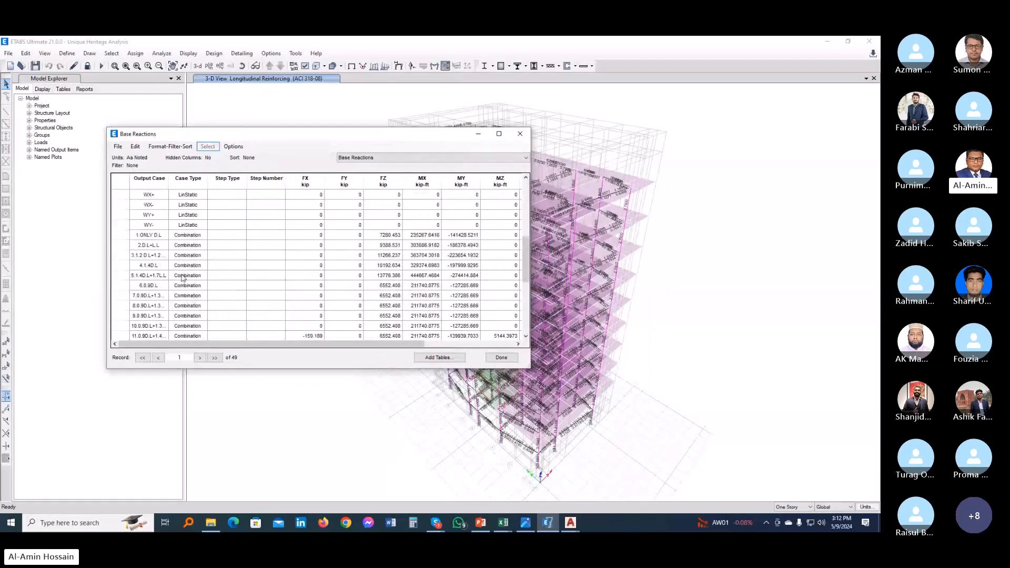
scroll(182, 279, down, 1)
scroll(215, 322, up, 8)
scroll(207, 314, up, 4)
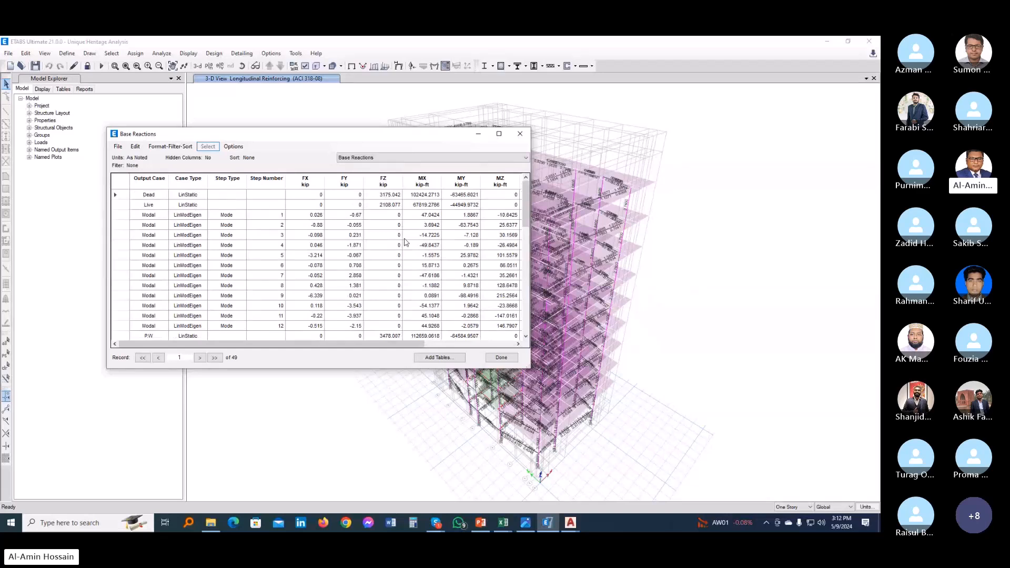
Bring the Pile Foundation Design workbook in Excel beside the ETABS table and set DL to 3176 kip
click(503, 523)
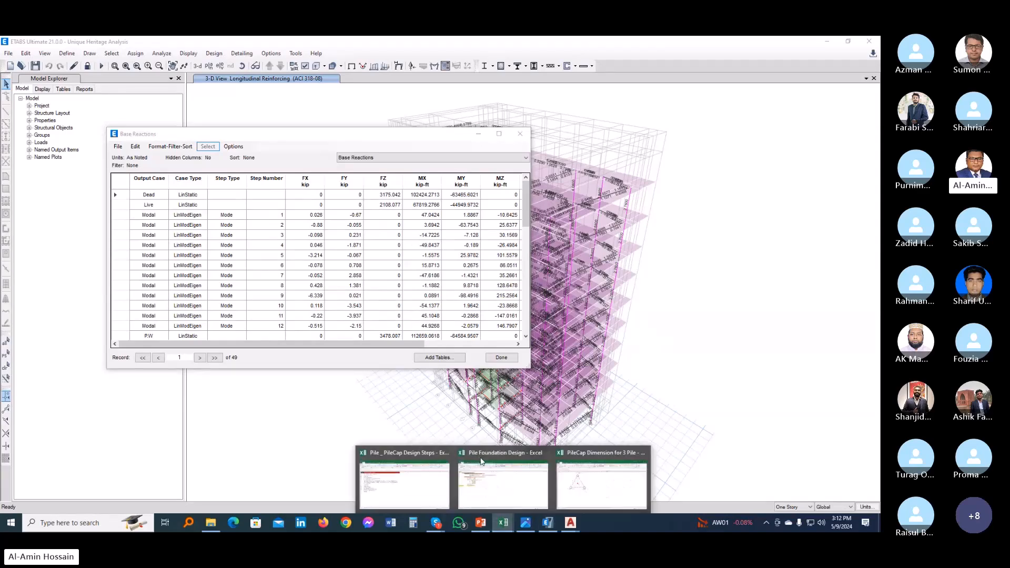
click(503, 484)
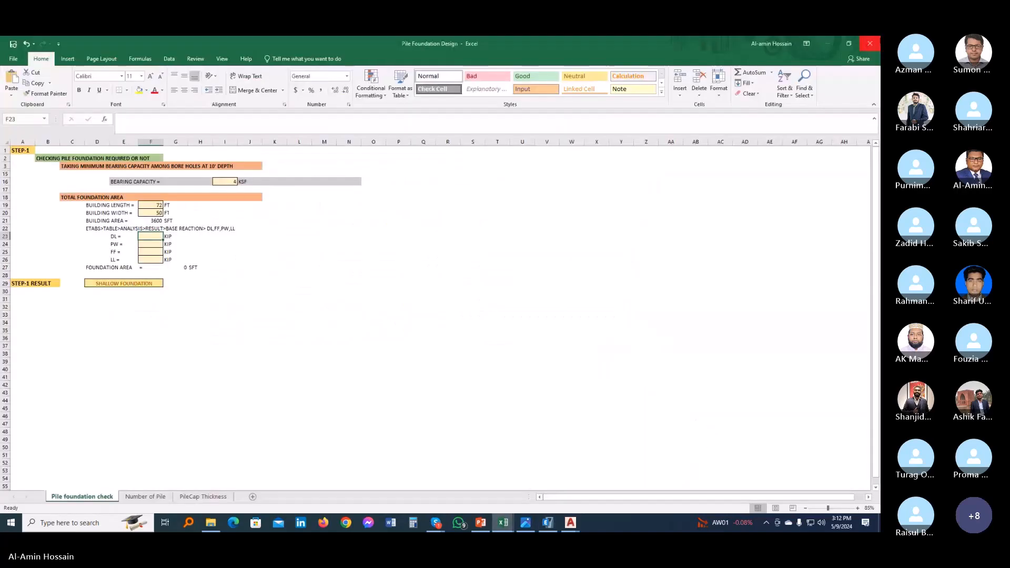
click(850, 44)
drag(317, 94, 706, 78)
click(678, 271)
text(3175)
key(Return)
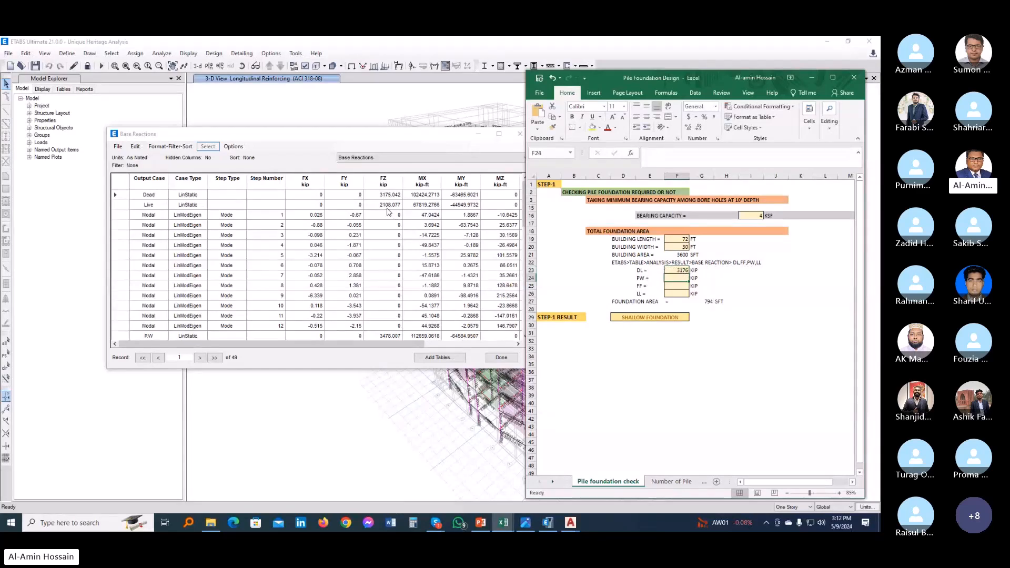
Set LL to 2109 kip in the foundation area inputs, rounding up the Live case's FZ base reaction
click(680, 295)
text(21)
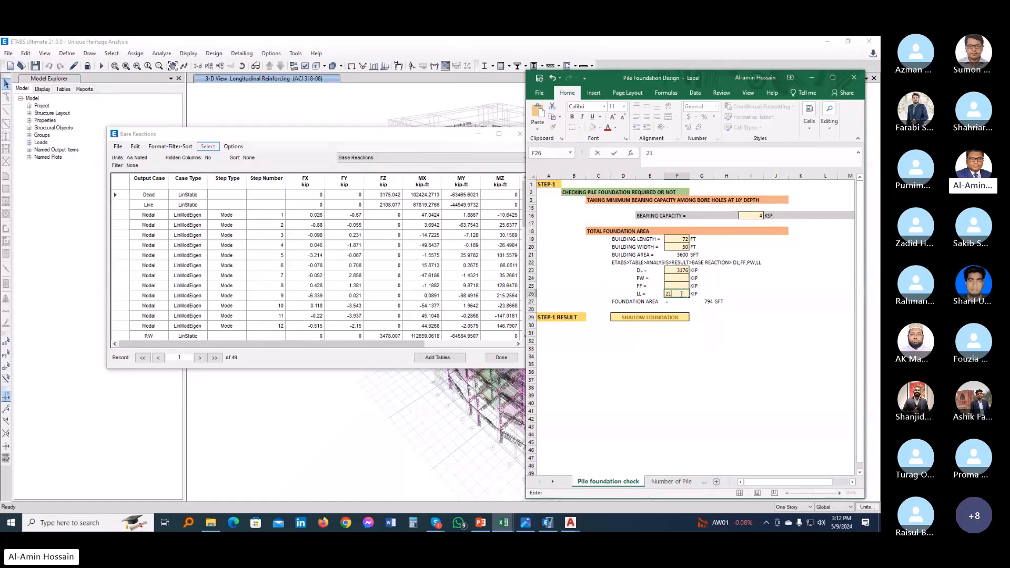
text(08)
key(BackSpace)
text(9)
key(Return)
Find the P.W case's FZ value in the ETABS base reactions and set PW to 3478 kip in the workbook
click(267, 267)
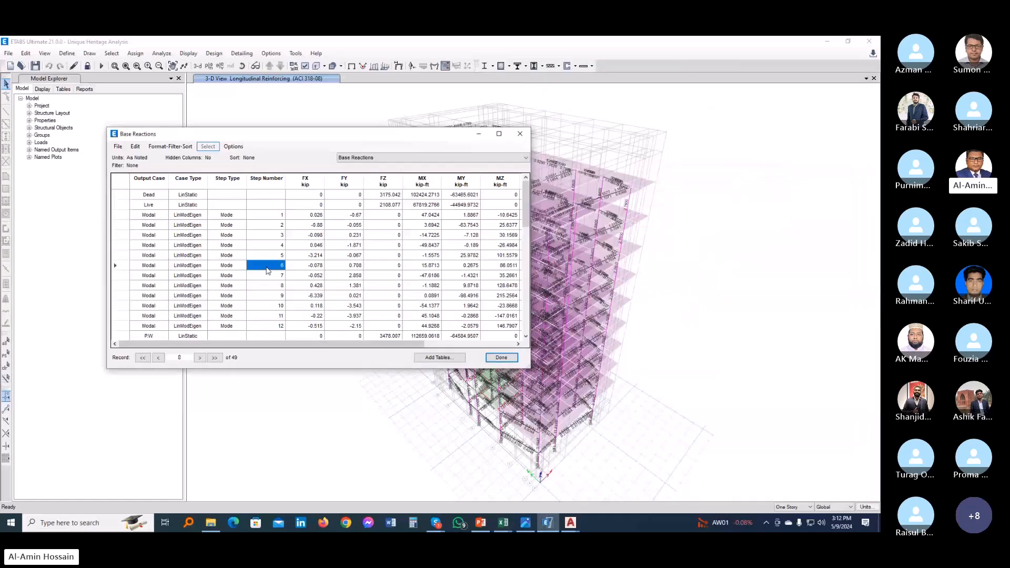
scroll(223, 275, down, 2)
click(151, 277)
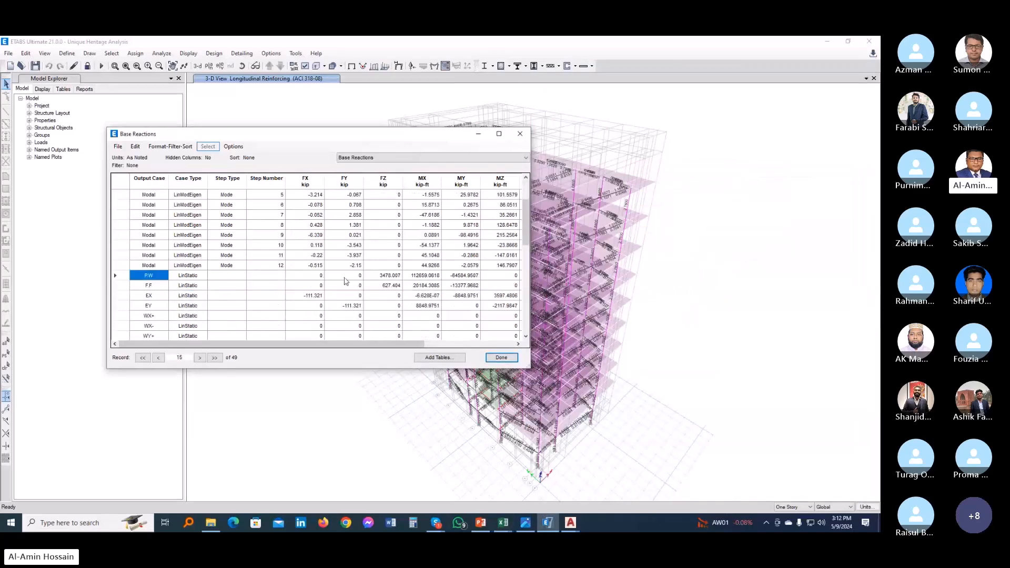
click(384, 277)
click(509, 522)
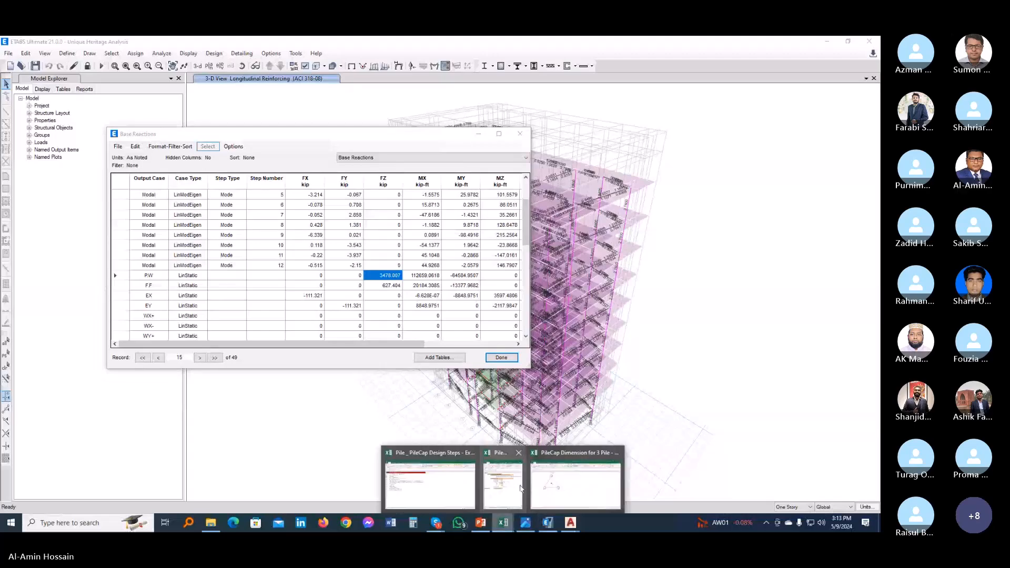
click(511, 490)
click(680, 278)
text(3)
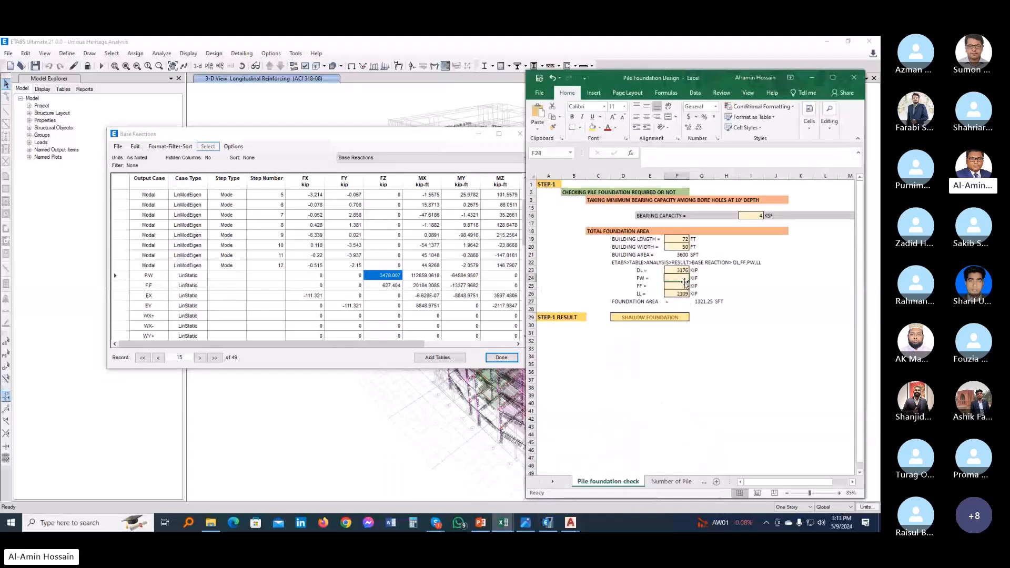
text(478)
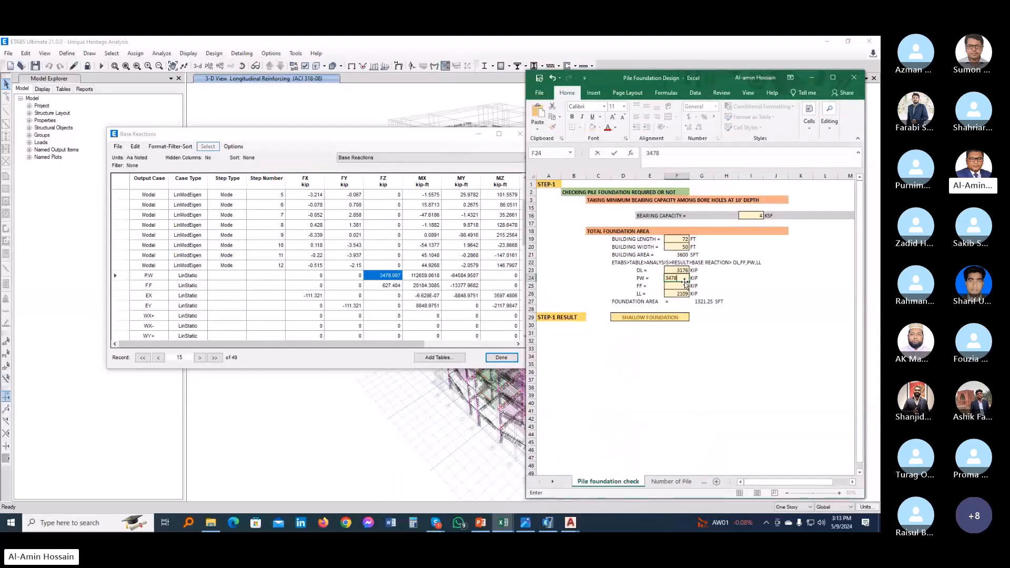
key(Return)
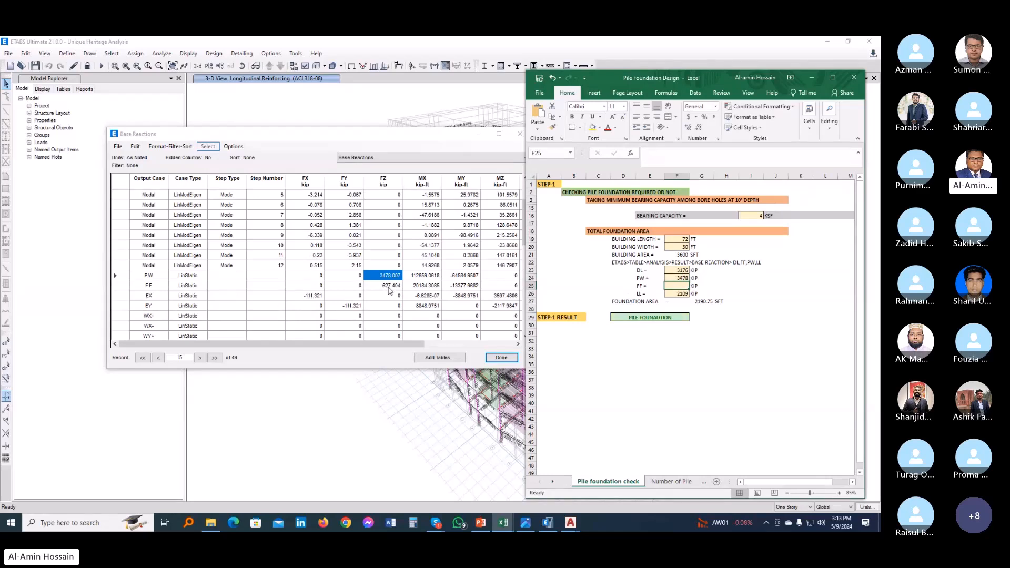
Set FF to 628 kip from the F.F base reaction and expand the workbook back to full-screen size
text(628)
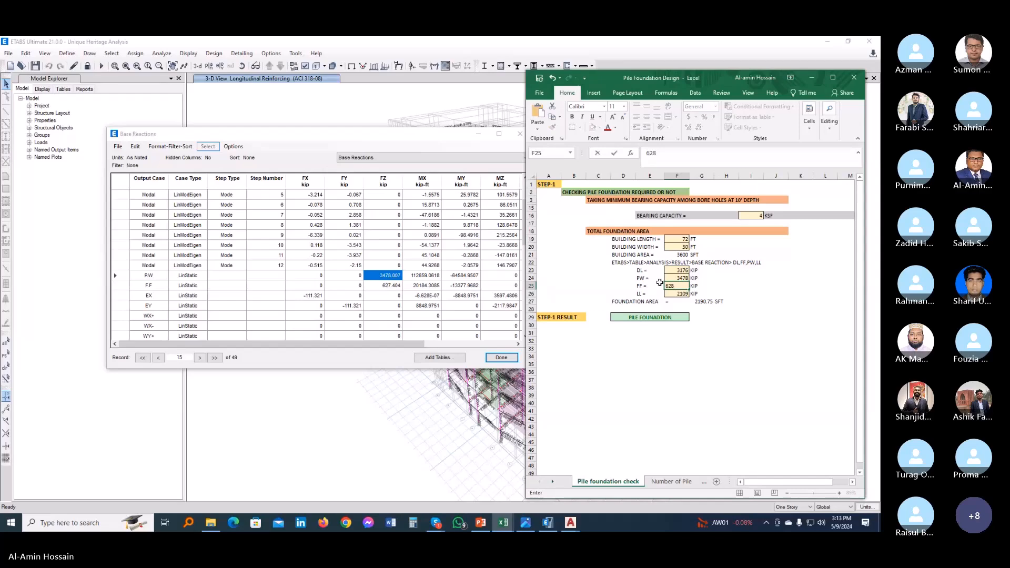
click(714, 381)
drag(692, 80, 308, 43)
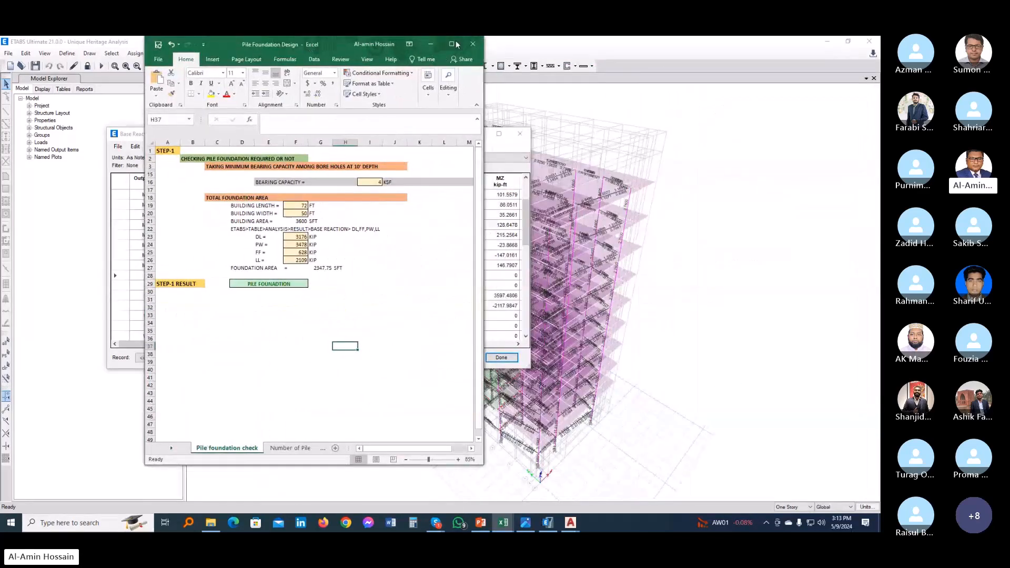
double_click(308, 43)
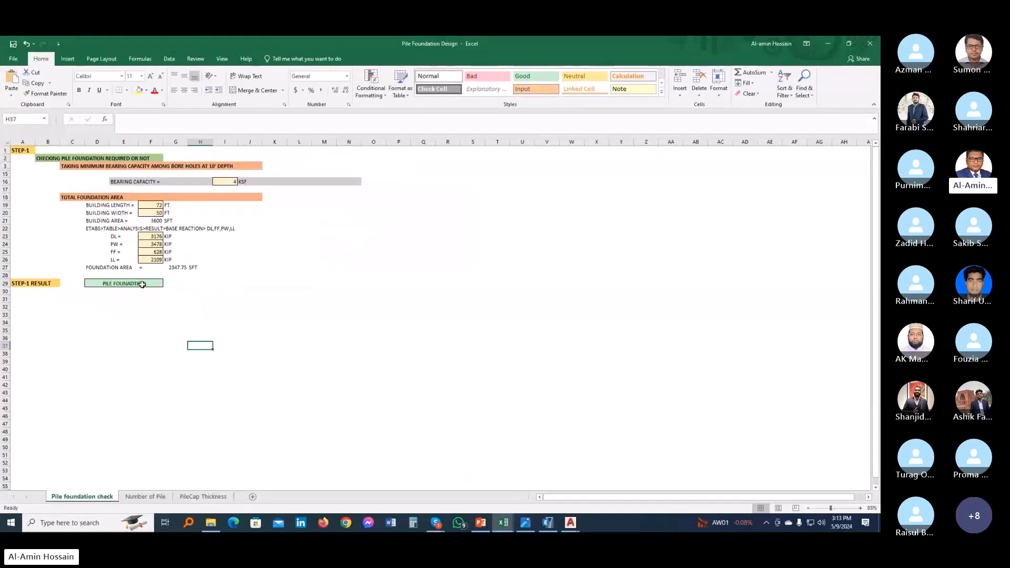
Examine the DL, PW, FF and LL inputs, the foundation area formula and the bearing capacity cell
click(376, 315)
drag(154, 238, 151, 256)
click(267, 275)
click(349, 306)
click(324, 322)
click(179, 268)
click(231, 183)
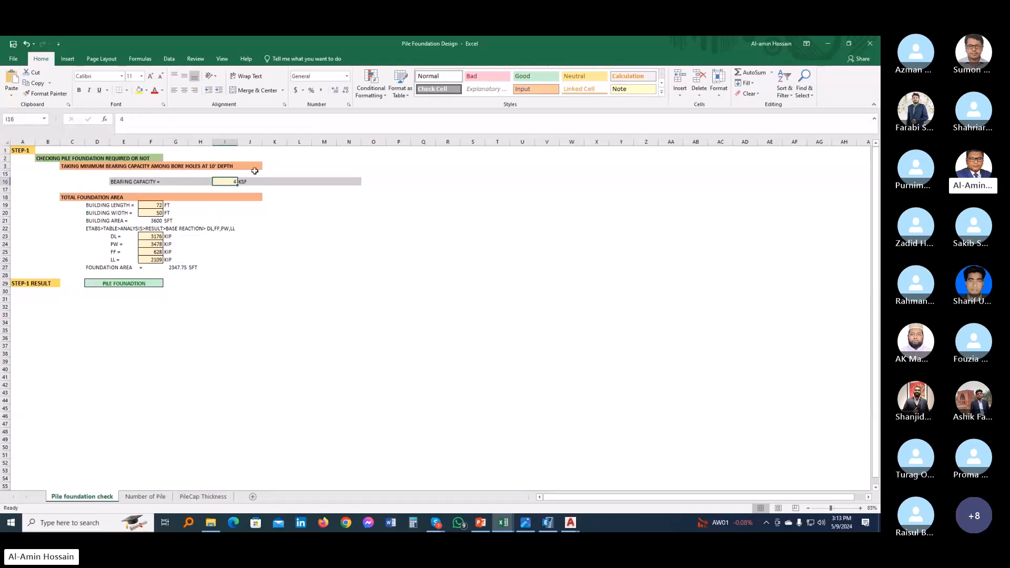
Enter 3176, 3478, 628 and 2109 in cells Q26 to Q29 and total them with AutoSum in Q30
click(421, 260)
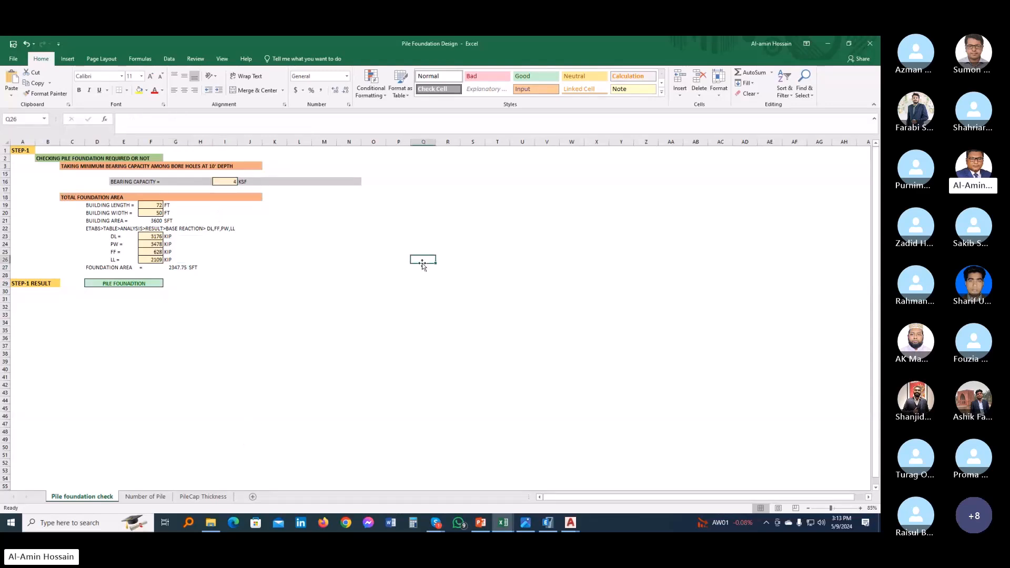
text(31756)
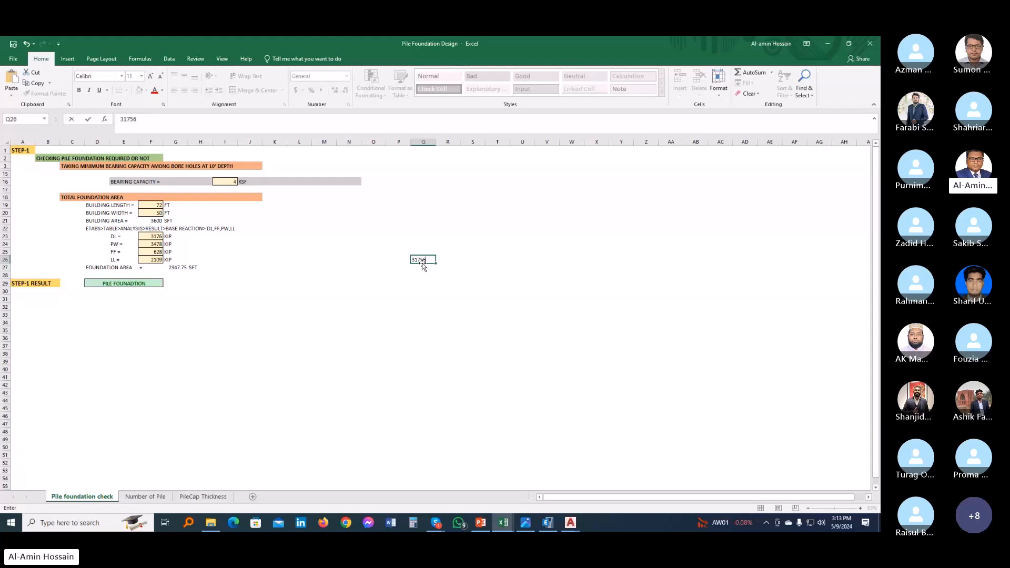
key(Return)
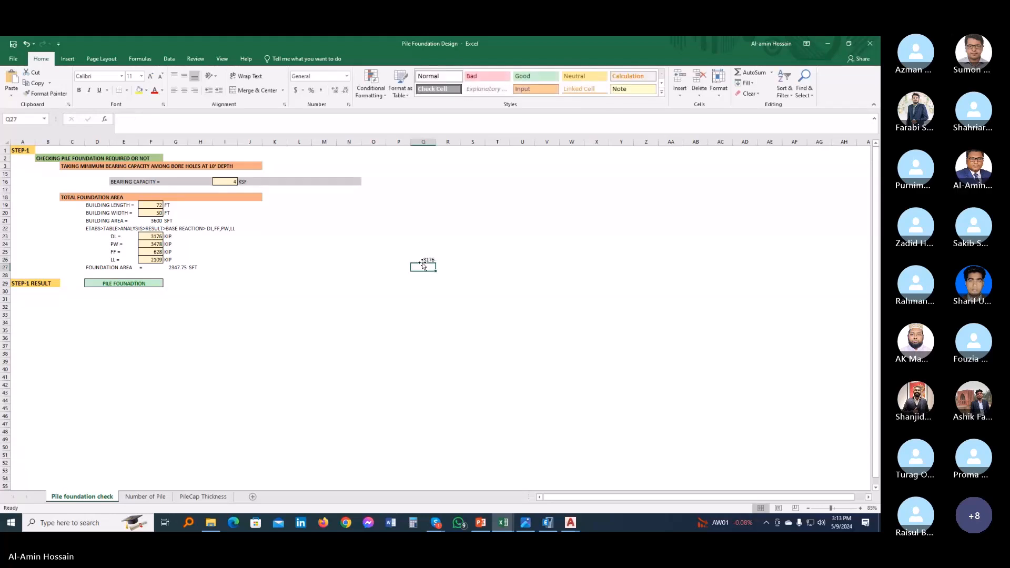
text(34)
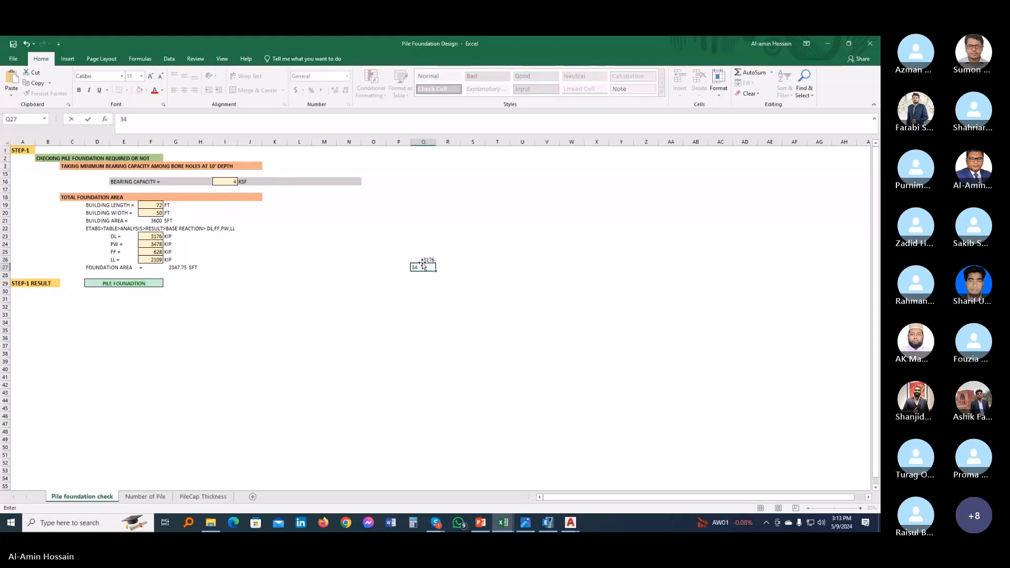
text(78)
key(Return)
text(6)
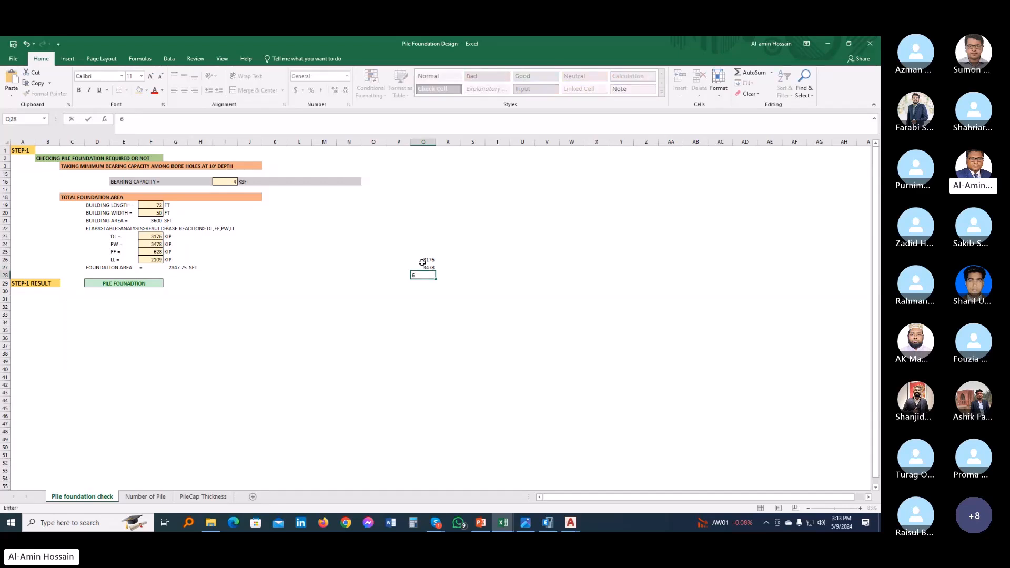
text(28)
key(Return)
text(2109)
key(Return)
click(751, 72)
key(Return)
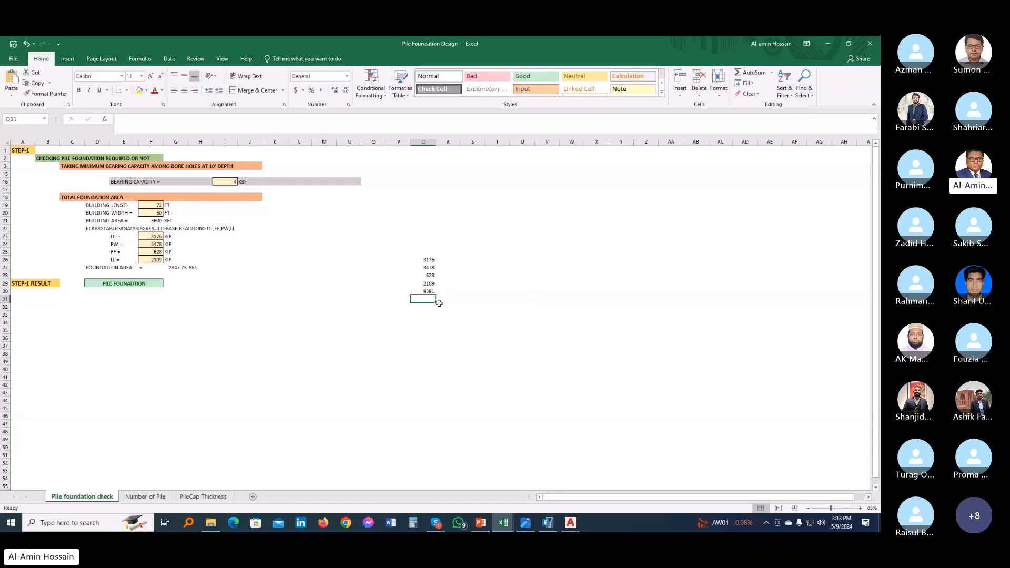
In Q31, divide the load total in Q30 by the bearing capacity in I16 to cross-check the foundation area
text(+)
click(427, 291)
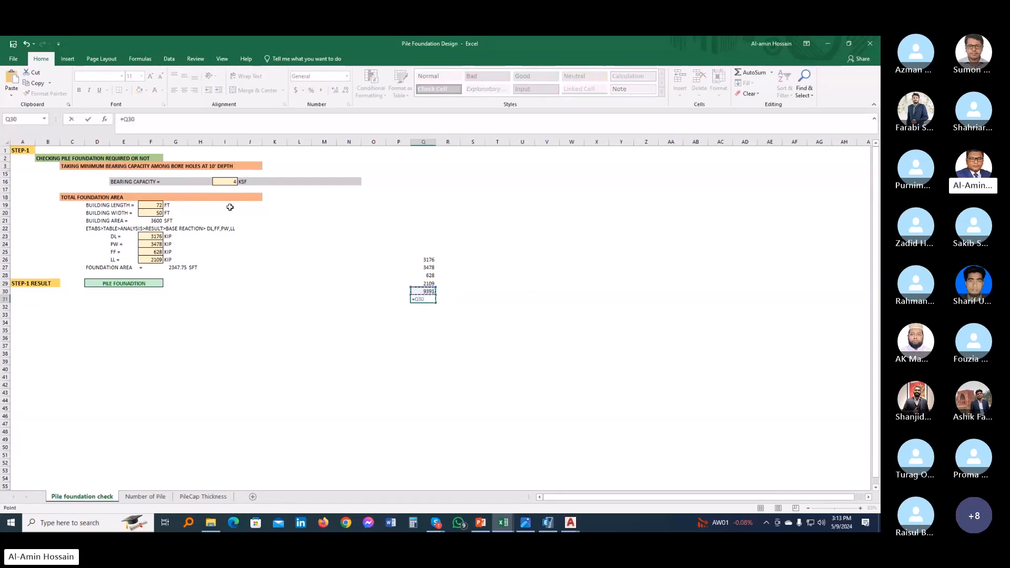
text(/)
click(228, 181)
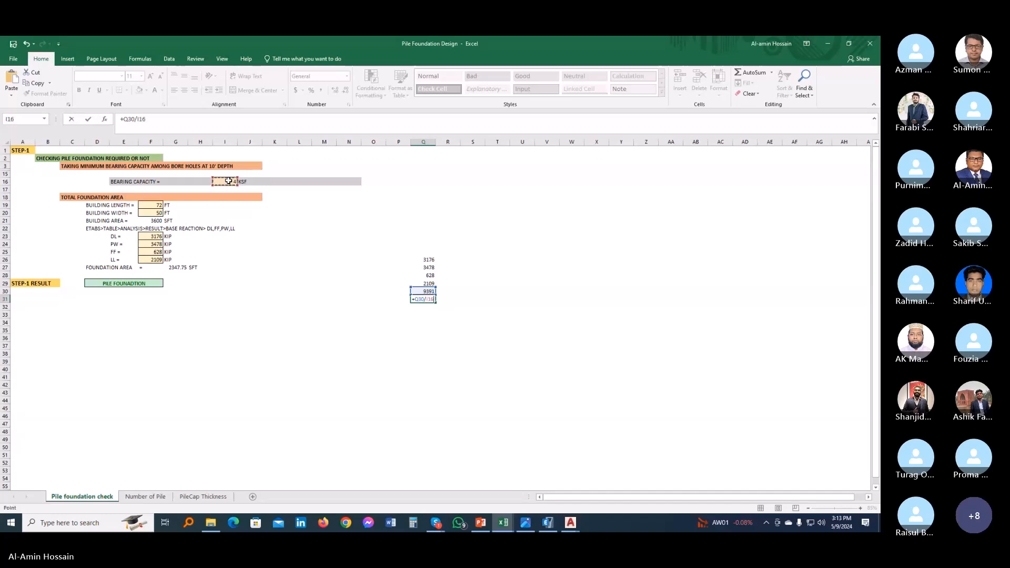
key(Return)
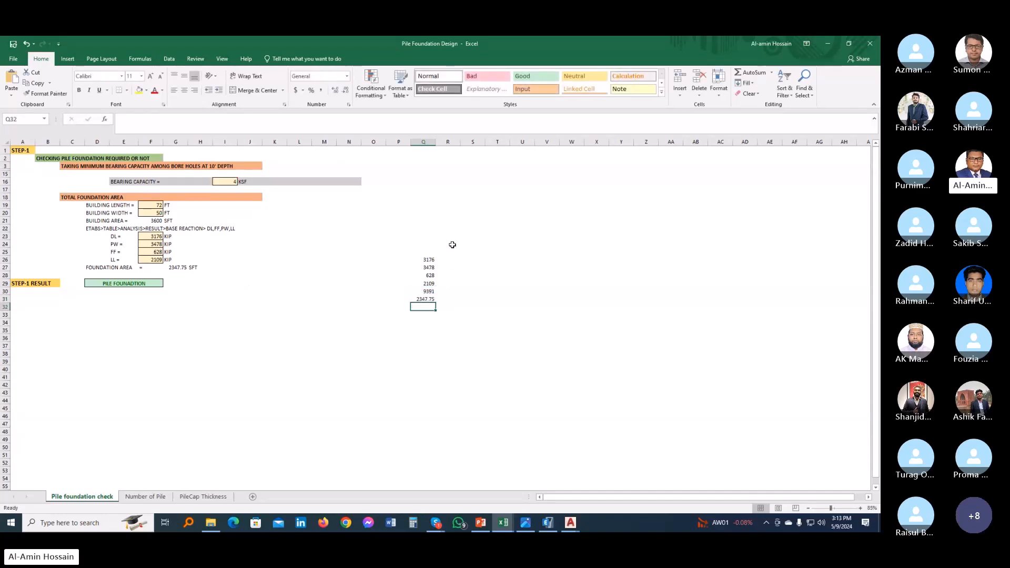
Clear the temporary load total and area check from column Q
drag(451, 244, 406, 354)
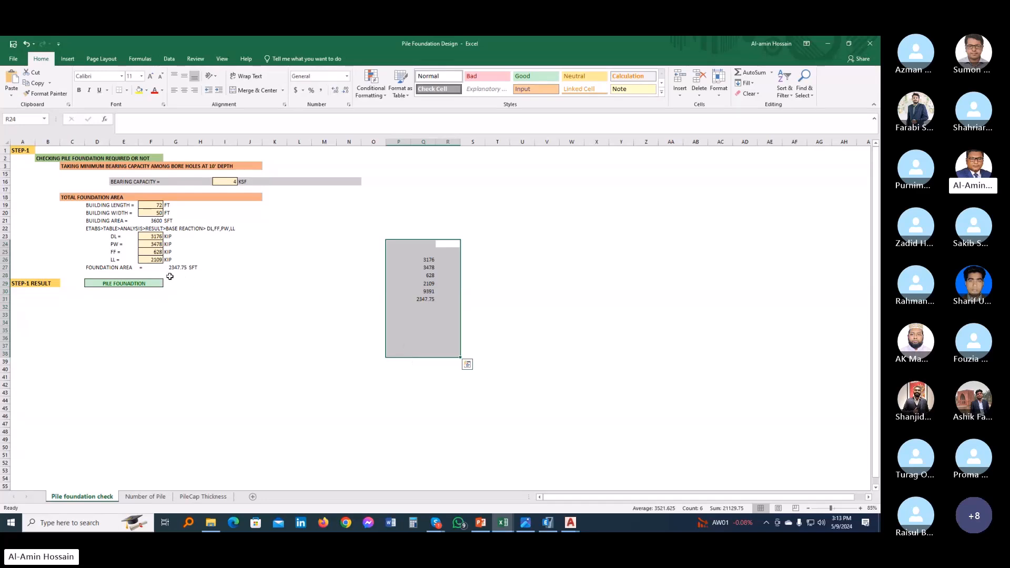
key(Delete)
Inspect the foundation area formula in G27 and compare it with the building area in row 21
click(225, 295)
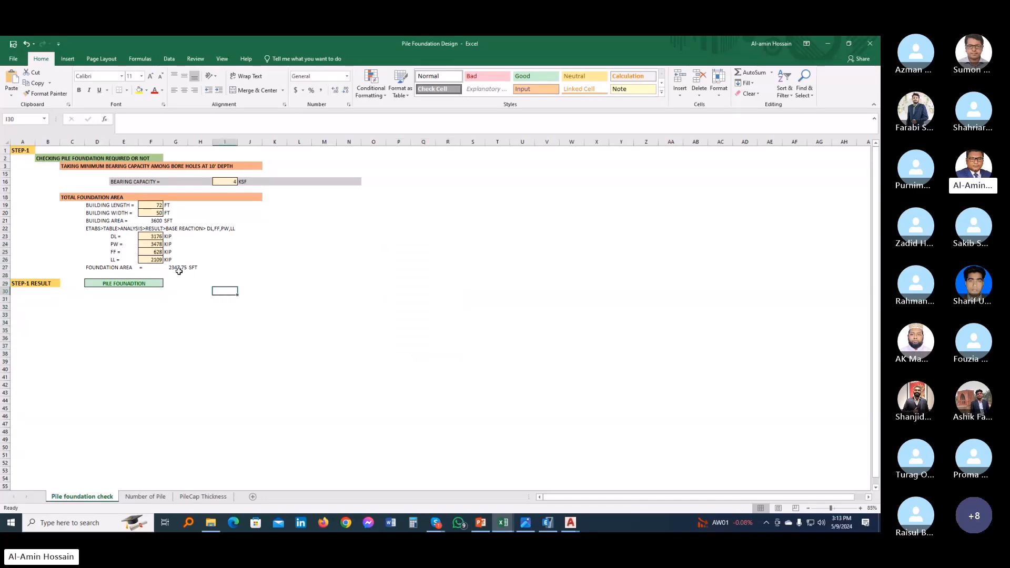
click(180, 267)
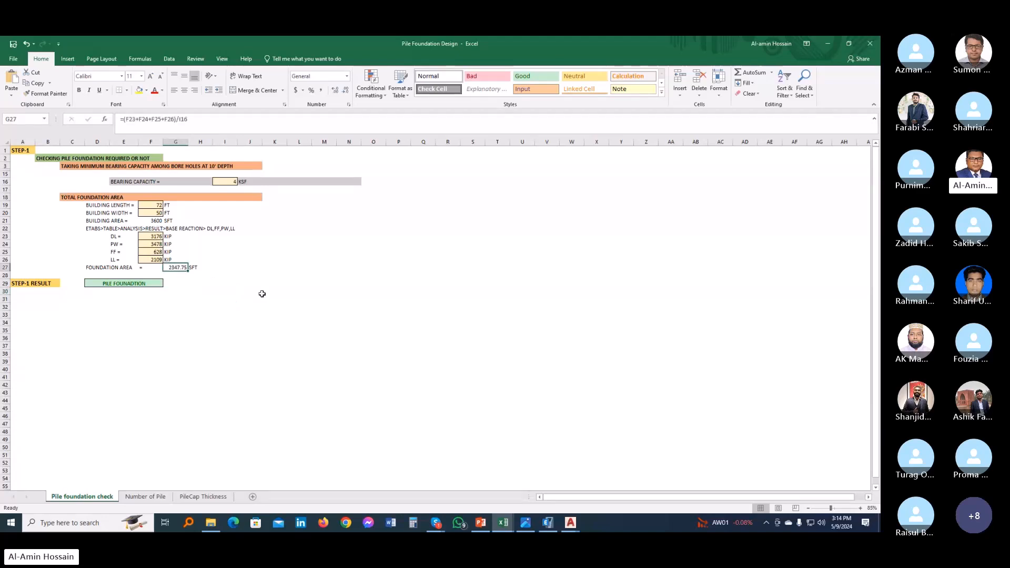
click(4, 221)
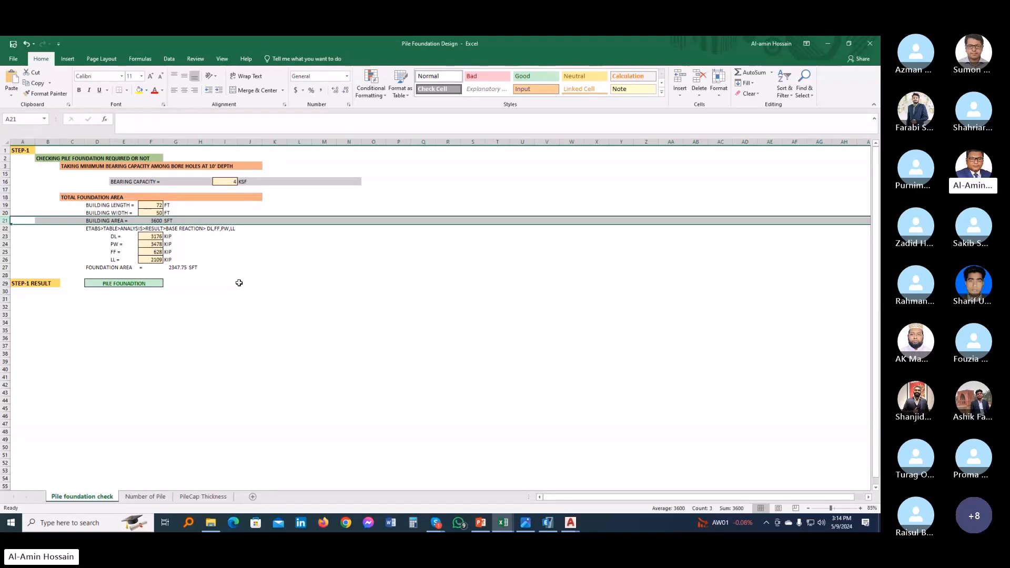
Examine the step-1 result formula in D29 and the foundation area in G27 and building area in row 21 that it compares
click(239, 283)
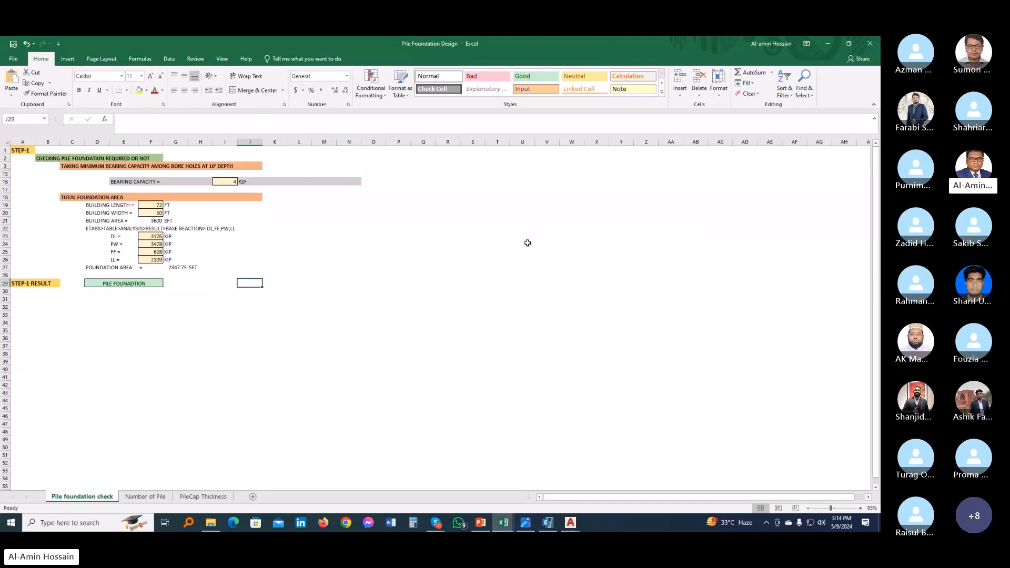
click(3, 283)
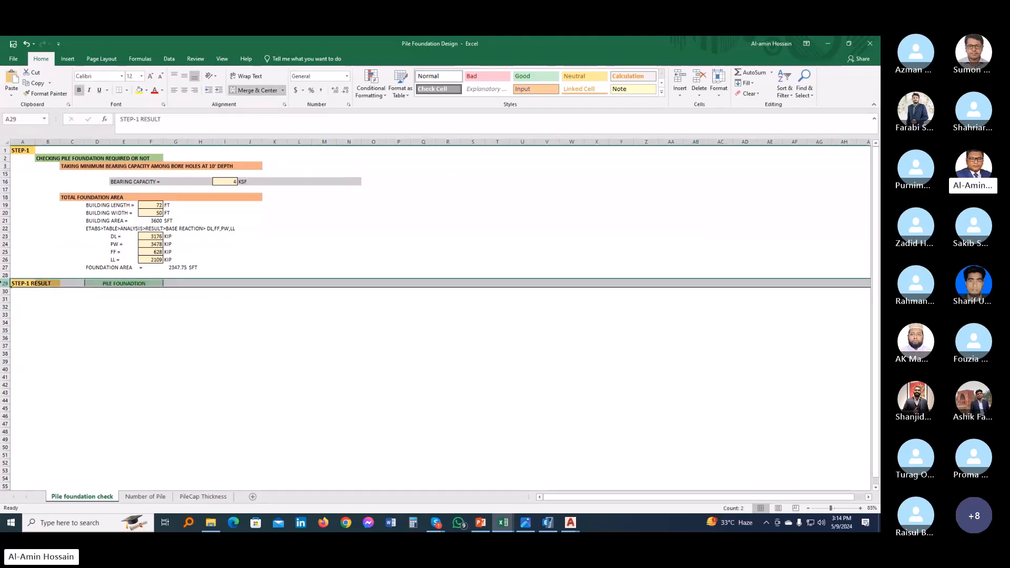
click(151, 301)
click(132, 283)
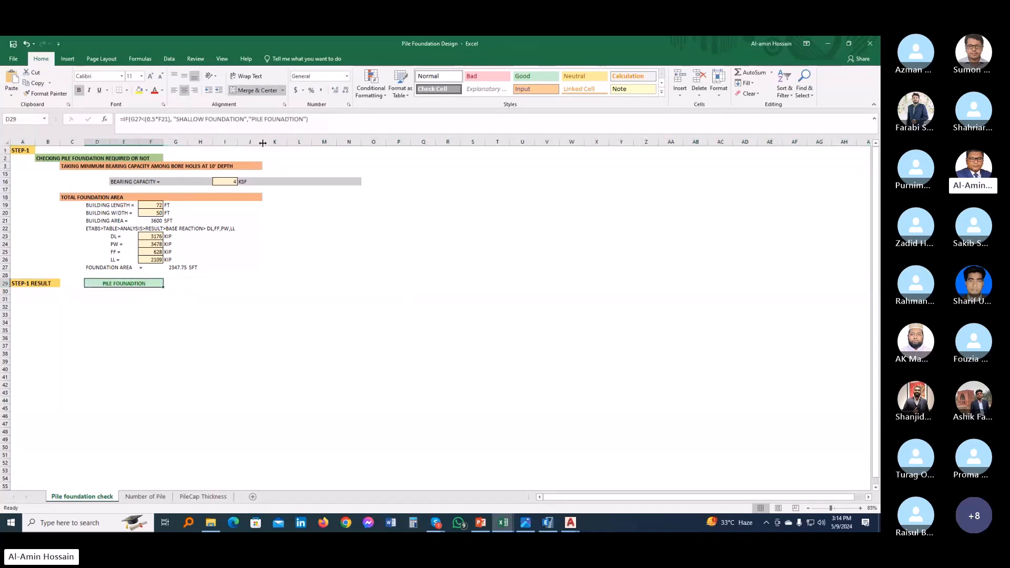
click(298, 377)
click(176, 268)
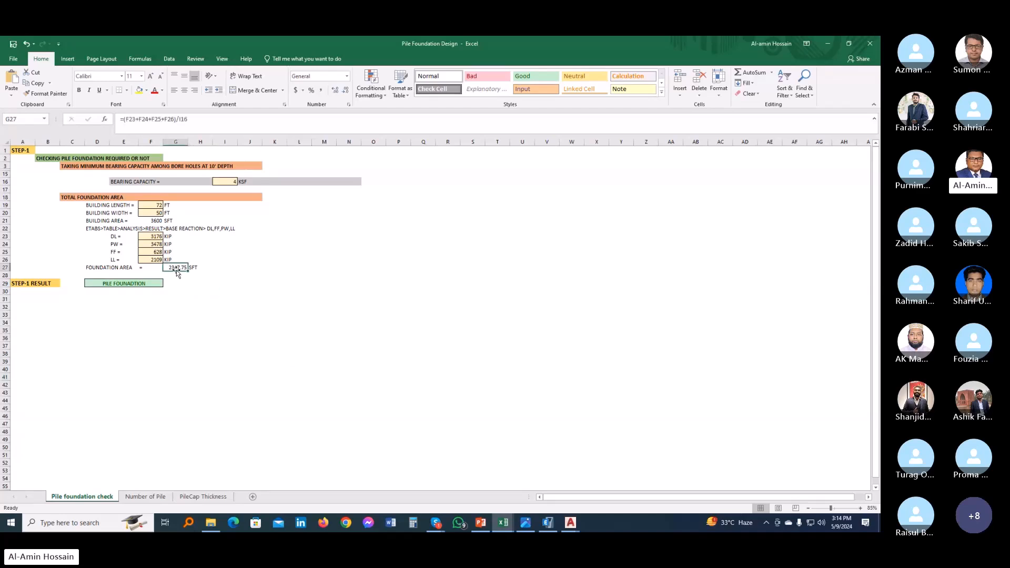
click(79, 270)
click(80, 221)
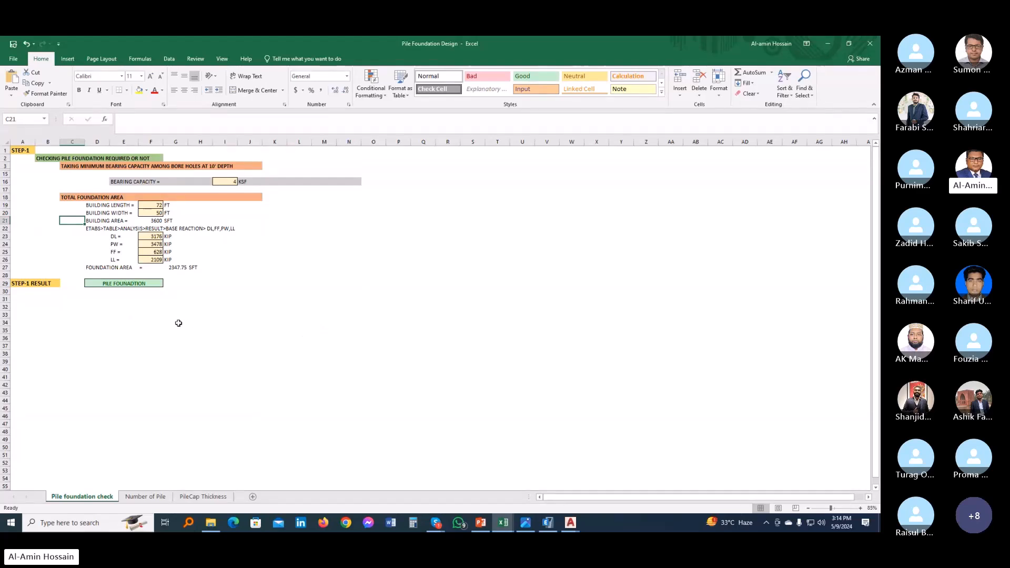
click(284, 298)
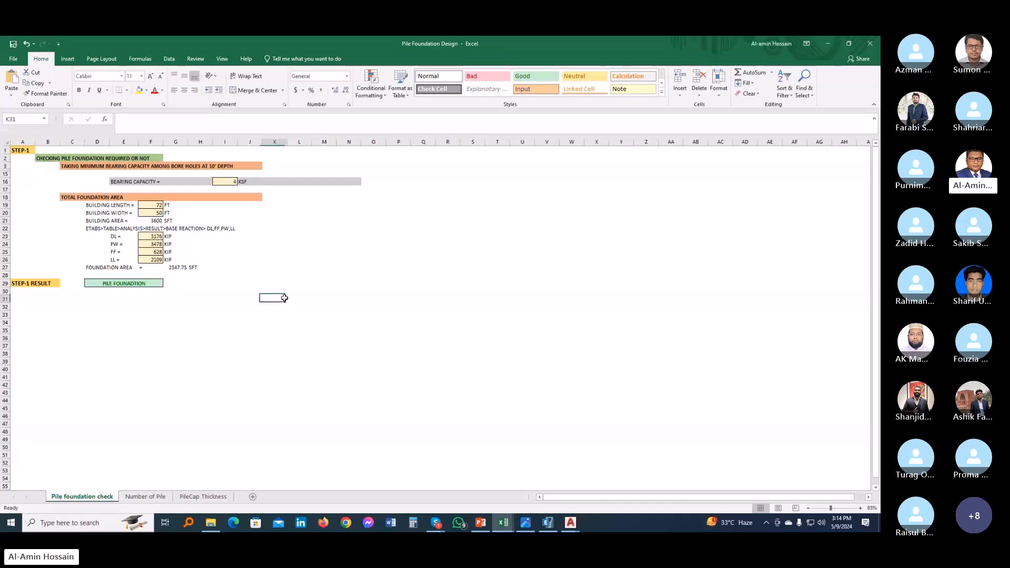